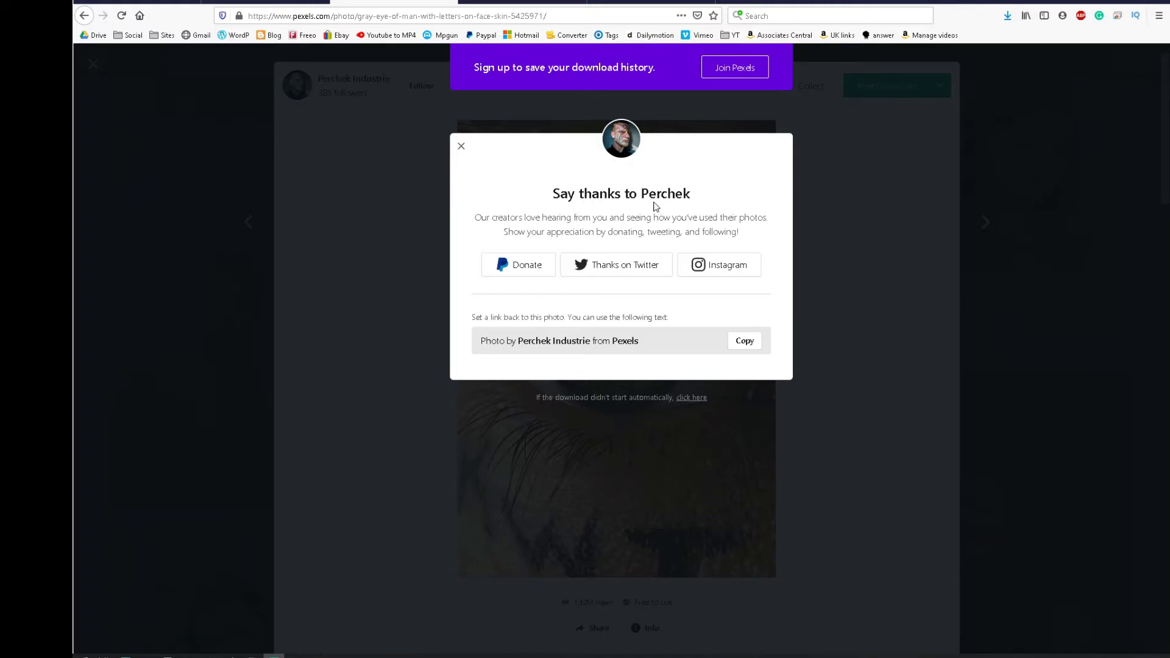
Close the Pexels 'Say thanks' dialog and the iStock stock-photo pop-up.
{"action": "left_click", "coordinate": [461, 147]}
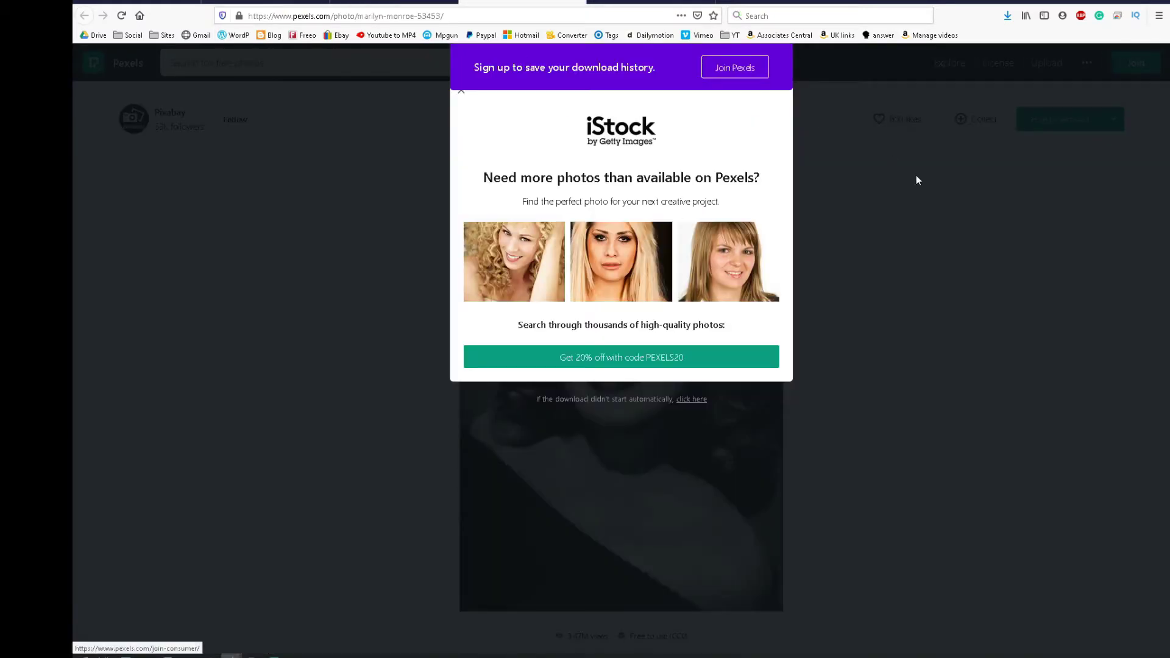
{"action": "left_click", "coordinate": [882, 215]}
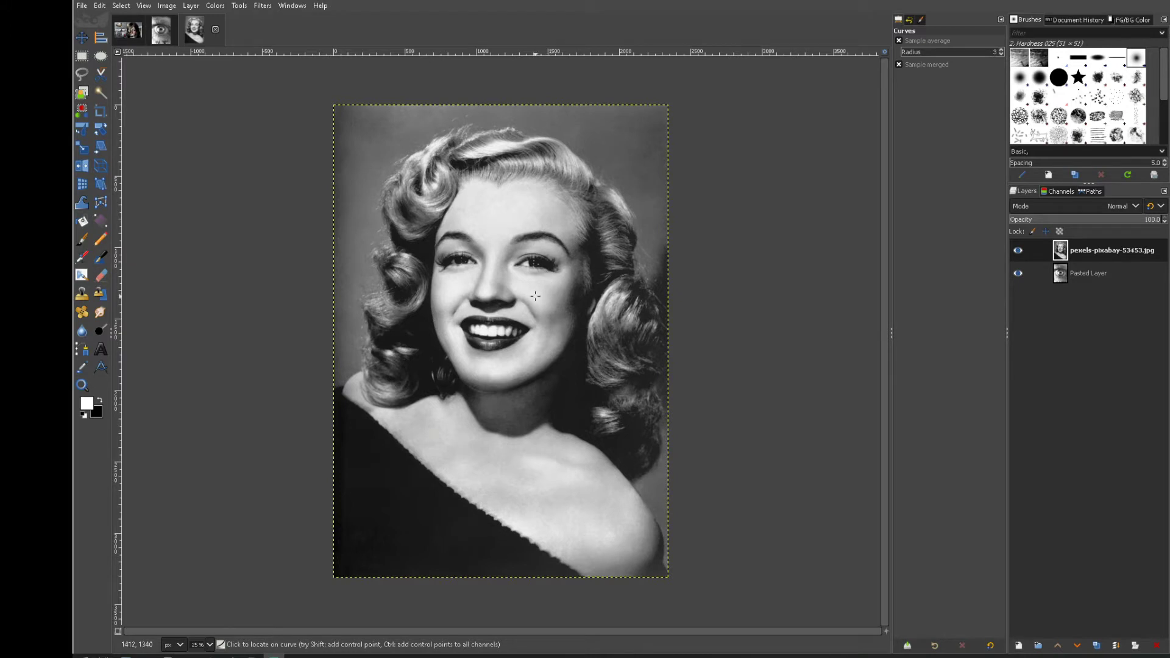
Lower the portrait layer's opacity to about 56 and select the eye photo layer for scaling.
{"action": "scroll", "coordinate": [521, 301], "scroll_direction": "up", "scroll_amount": 1}
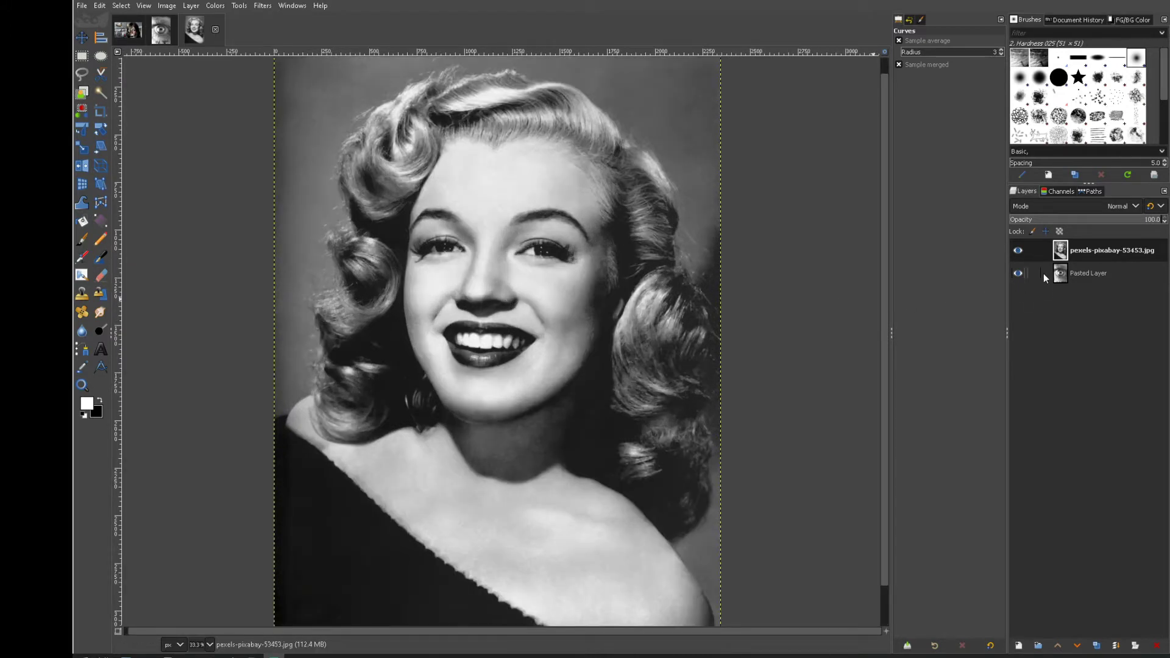
{"action": "left_click", "coordinate": [1067, 254]}
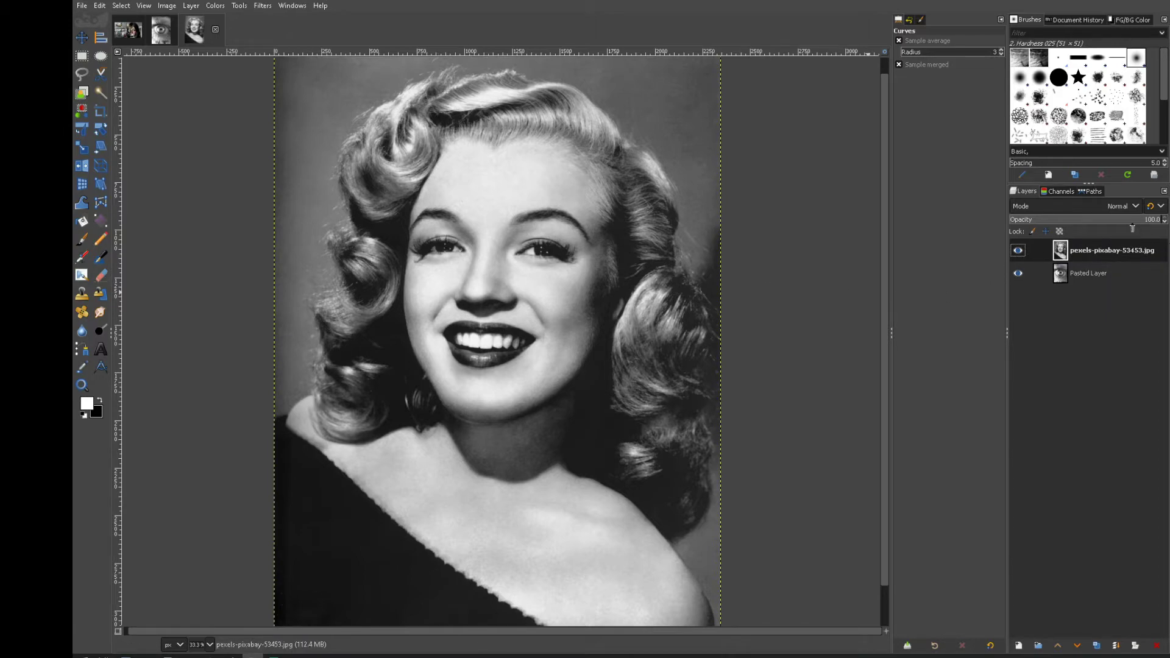
{"action": "left_click_drag", "start_coordinate": [1133, 228], "coordinate": [1092, 229]}
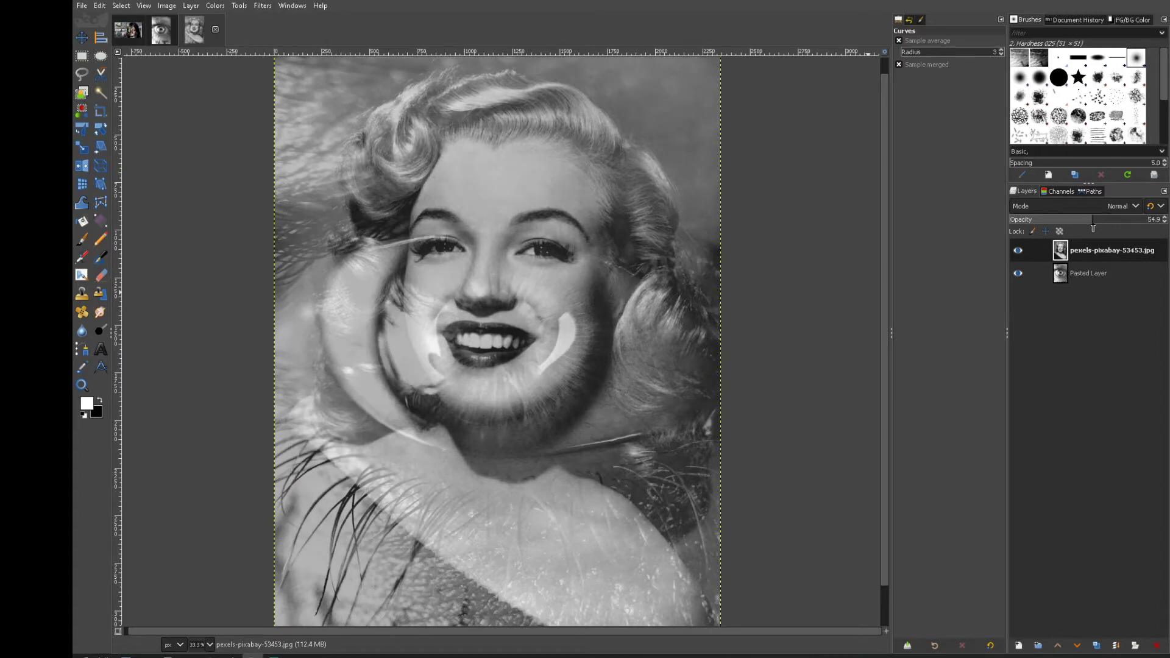
{"action": "left_click", "coordinate": [1066, 270]}
{"action": "left_click", "coordinate": [792, 258]}
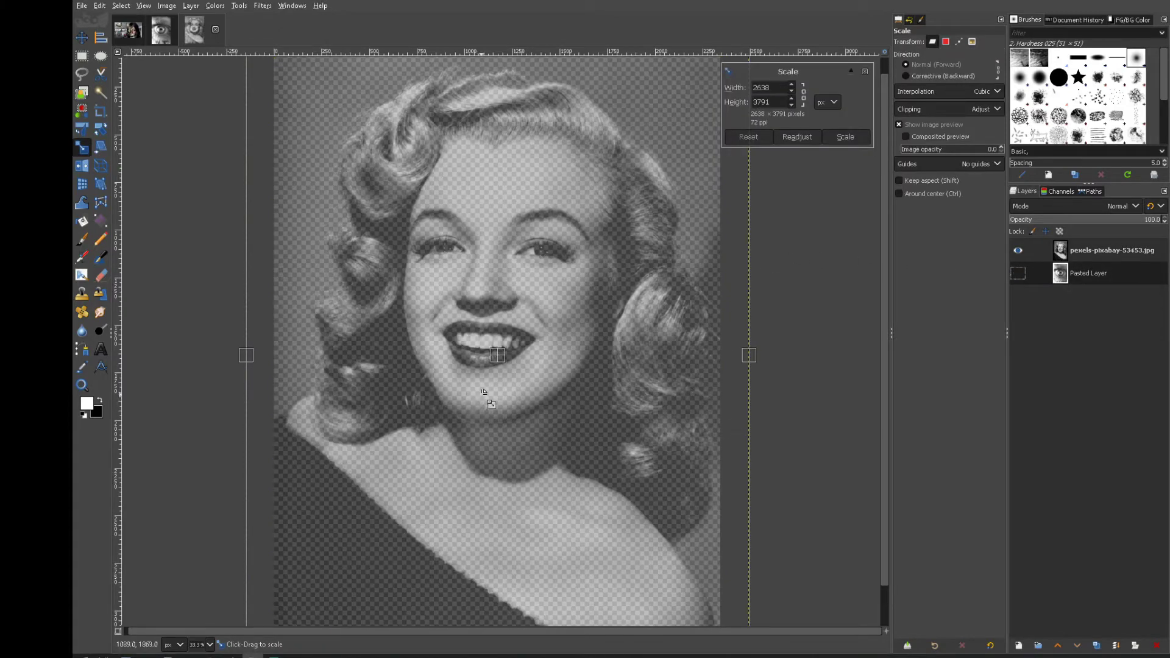
Scale the eye photo layer down to 1310 × 2147 pixels.
{"action": "scroll", "coordinate": [484, 389], "scroll_direction": "down", "scroll_amount": 1}
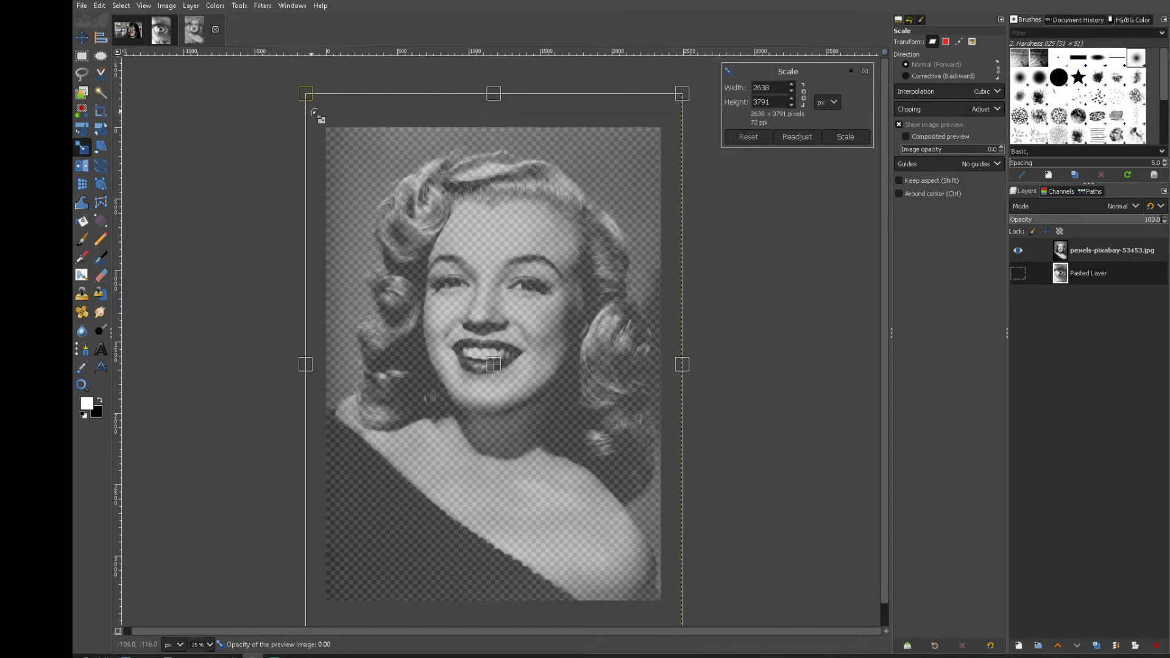
{"action": "left_click_drag", "start_coordinate": [307, 96], "coordinate": [496, 329]}
{"action": "key", "text": "Return"}
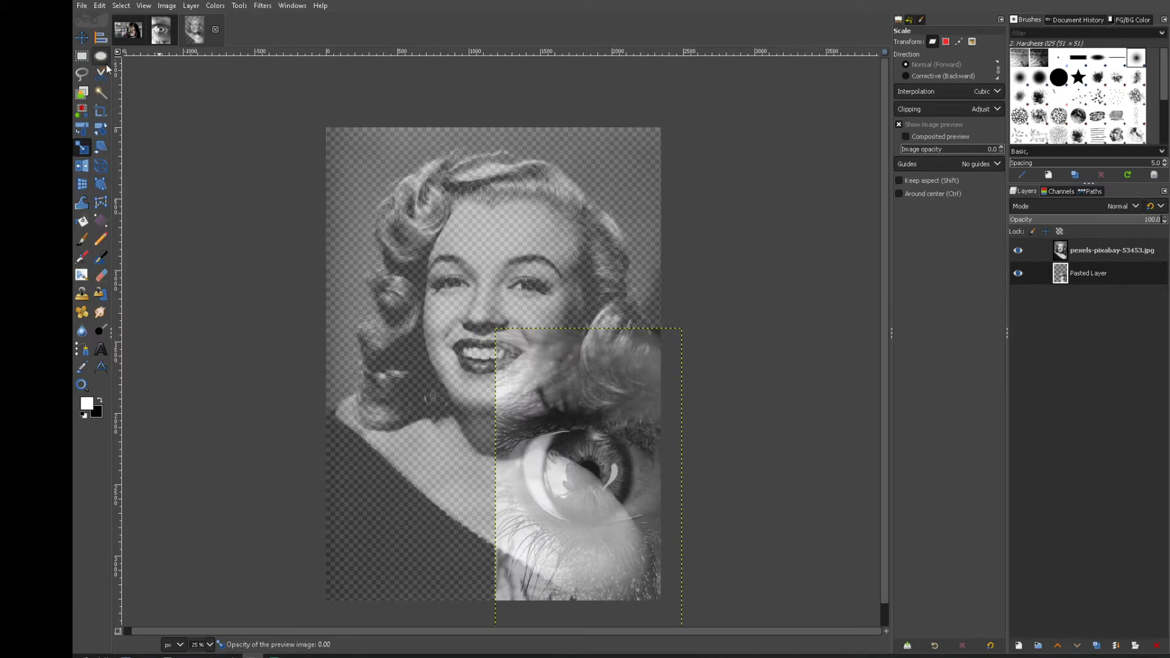
Try moving the eye layer up and left, undoing both attempts.
{"action": "left_click", "coordinate": [83, 38]}
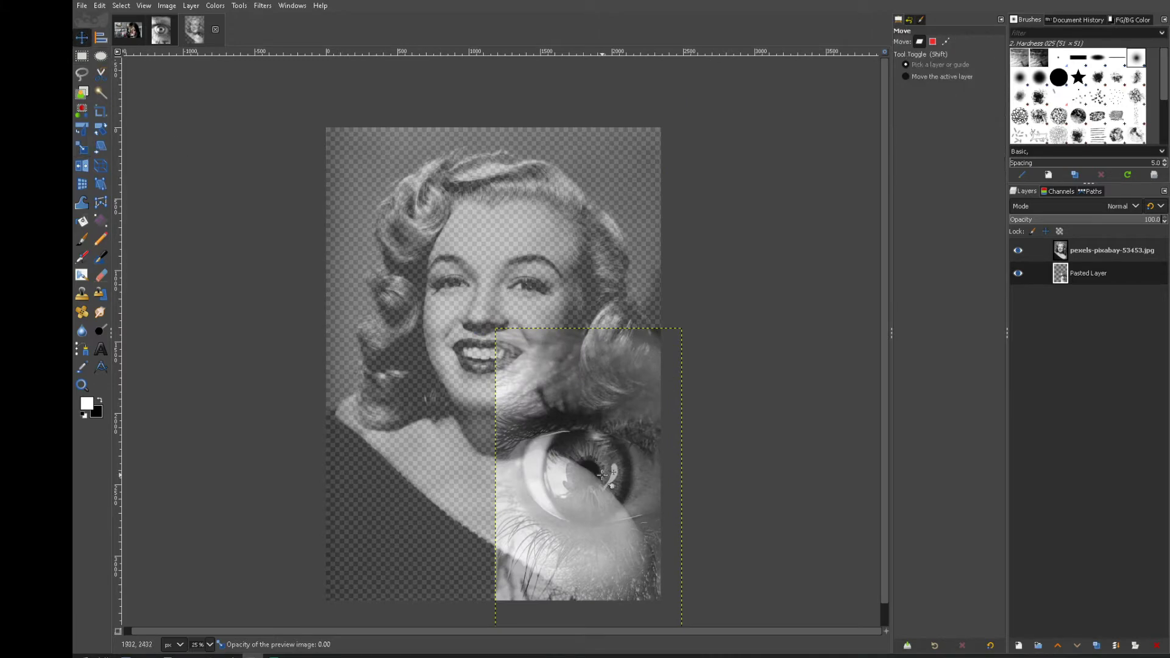
{"action": "left_click_drag", "start_coordinate": [603, 474], "coordinate": [541, 340]}
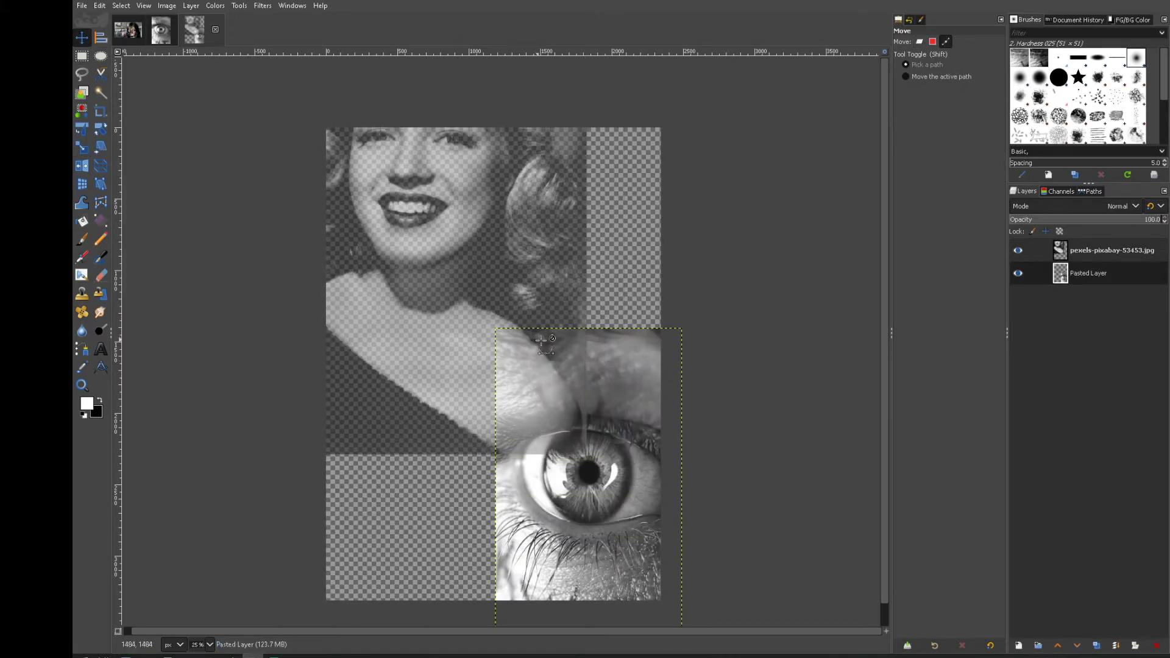
{"action": "key", "text": "ctrl+z"}
{"action": "left_click", "coordinate": [1095, 259]}
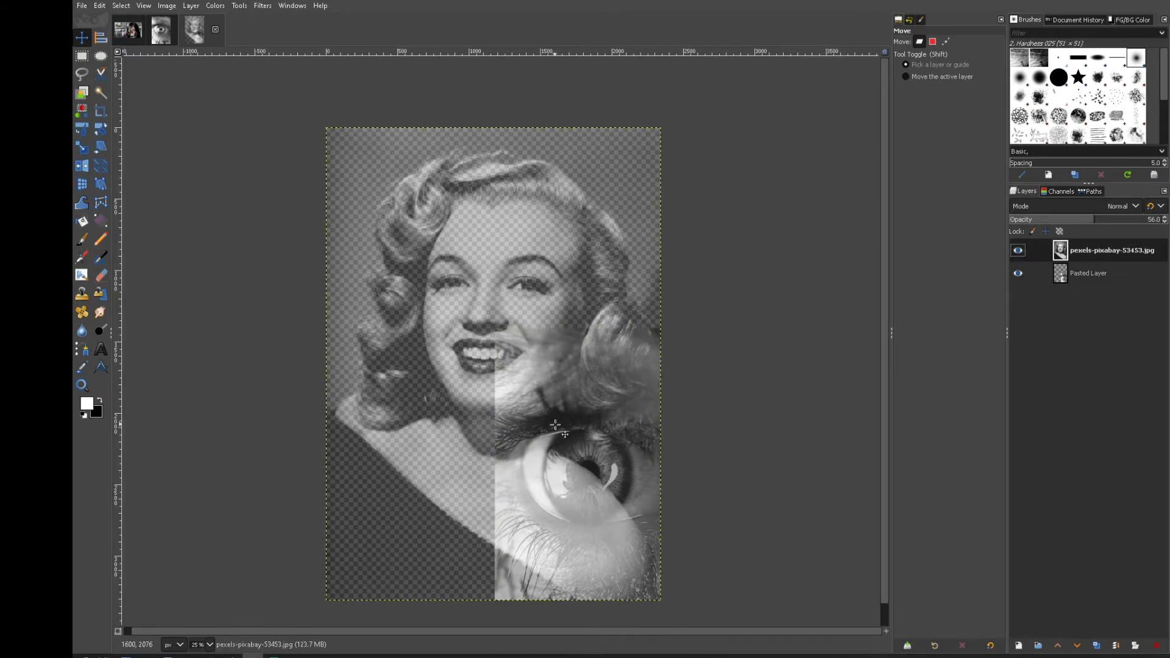
{"action": "left_click", "coordinate": [1063, 274]}
{"action": "left_click_drag", "start_coordinate": [613, 470], "coordinate": [586, 386]}
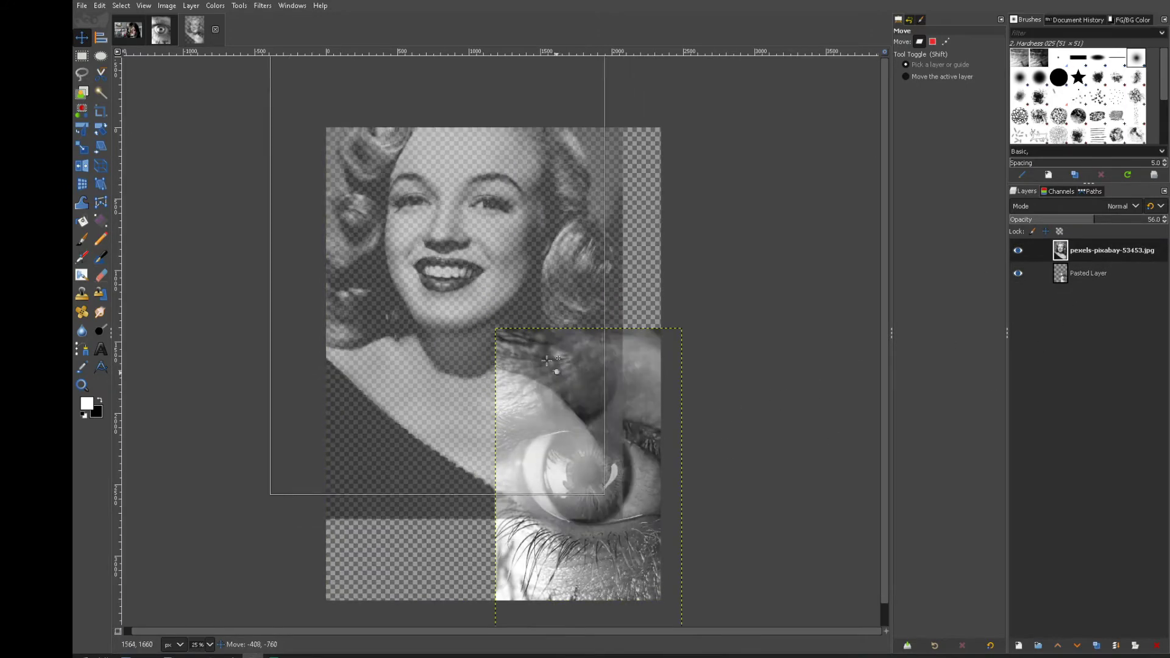
{"action": "key", "text": "ctrl+z"}
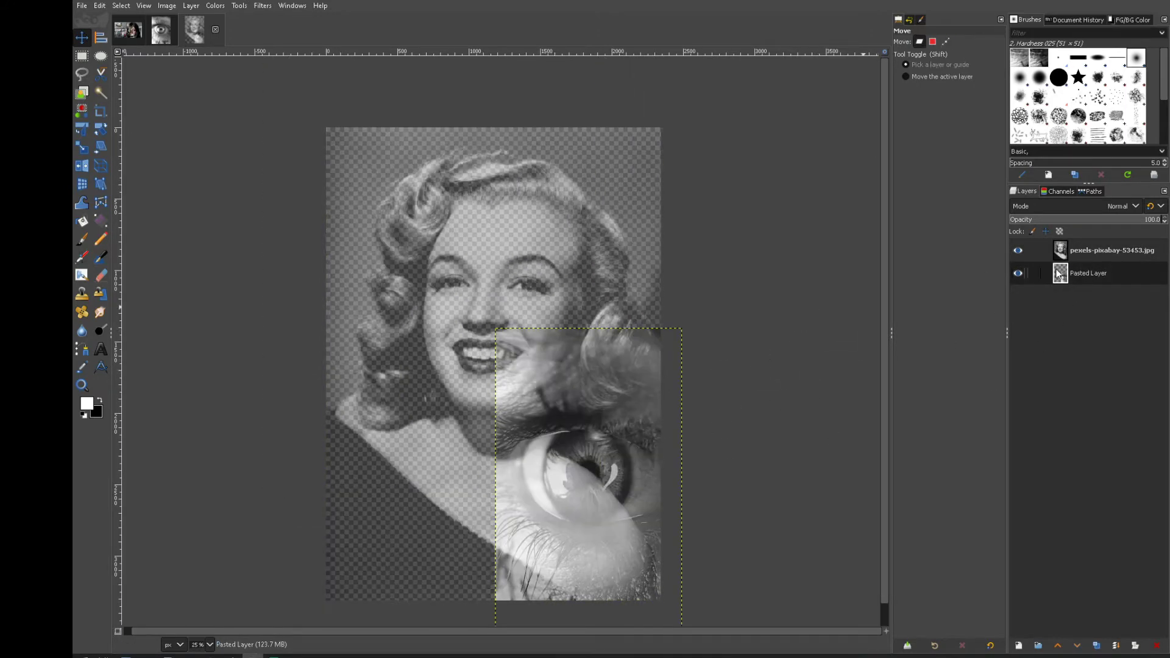
Move the eye layer up and left onto the face, keeping the portrait stacked above it.
{"action": "left_click_drag", "start_coordinate": [1061, 278], "coordinate": [1061, 247]}
{"action": "left_click_drag", "start_coordinate": [556, 468], "coordinate": [461, 300]}
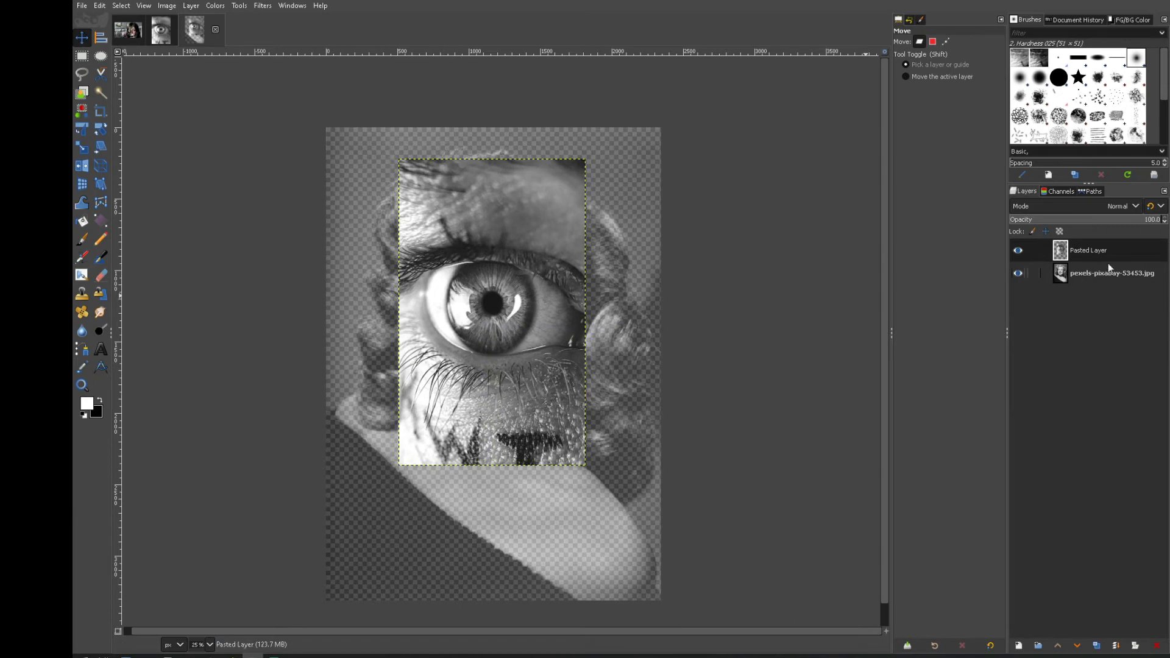
{"action": "left_click_drag", "start_coordinate": [1118, 249], "coordinate": [1114, 291]}
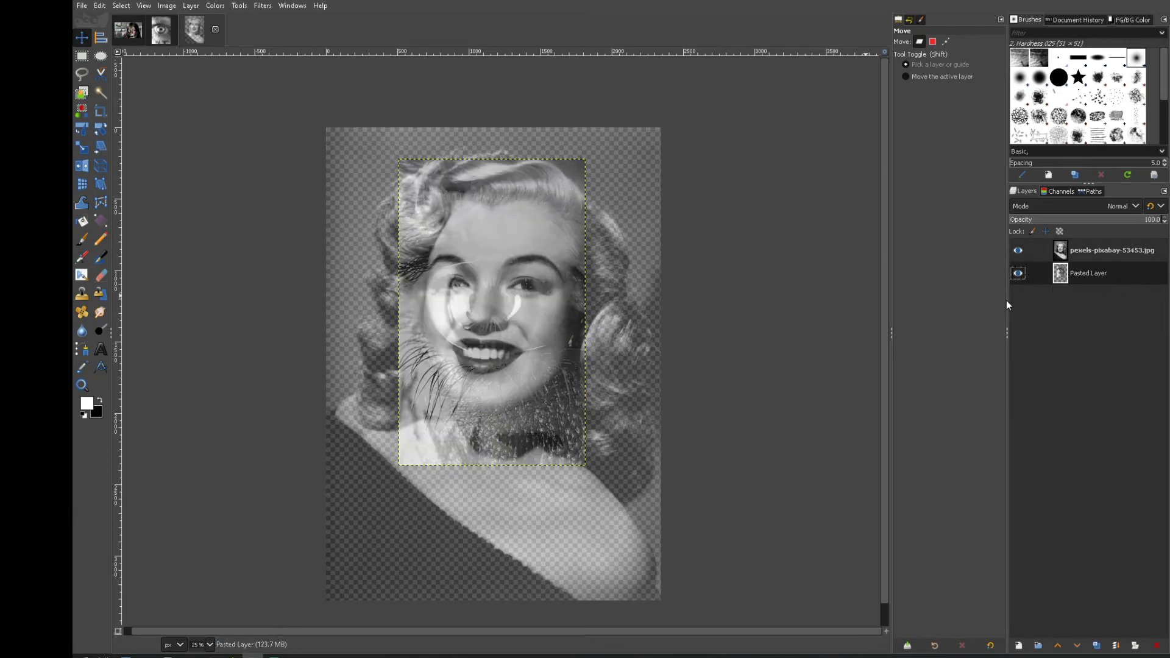
Show the eye layer again and nudge the faded portrait into alignment over it.
{"action": "scroll", "coordinate": [491, 312], "scroll_direction": "up", "scroll_amount": 3}
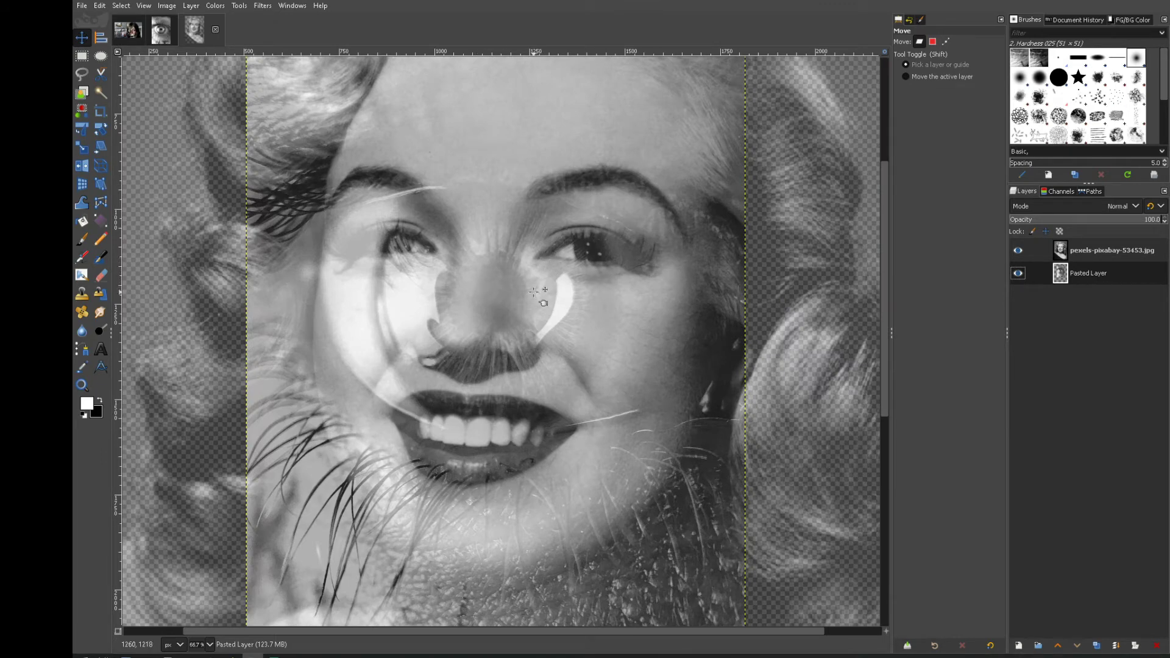
{"action": "left_click", "coordinate": [1018, 273]}
{"action": "left_click_drag", "start_coordinate": [508, 275], "coordinate": [518, 310]}
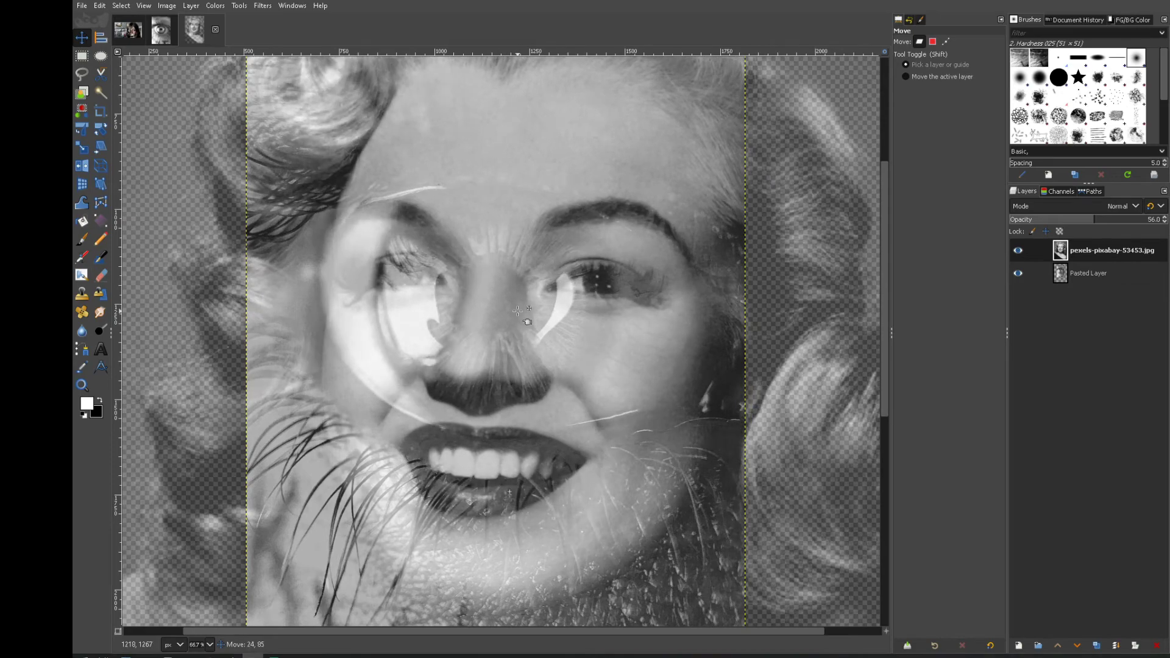
{"action": "key", "text": "Page_Down"}
{"action": "key", "text": "shift+s"}
Scale the eye layer to 1106 × 1919 pixels and shift the portrait slightly upward.
{"action": "left_click", "coordinate": [856, 286]}
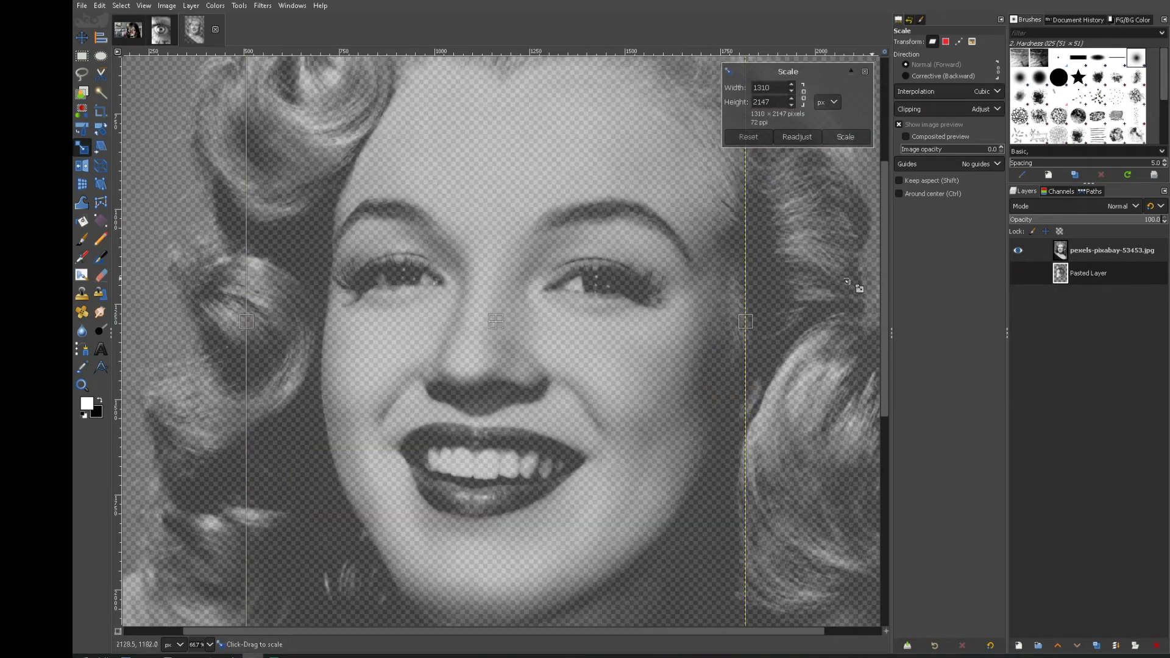
{"action": "key", "text": "minus"}
{"action": "key", "text": "minus"}
{"action": "left_click_drag", "start_coordinate": [481, 174], "coordinate": [520, 215]}
{"action": "key", "text": "ctrl+z"}
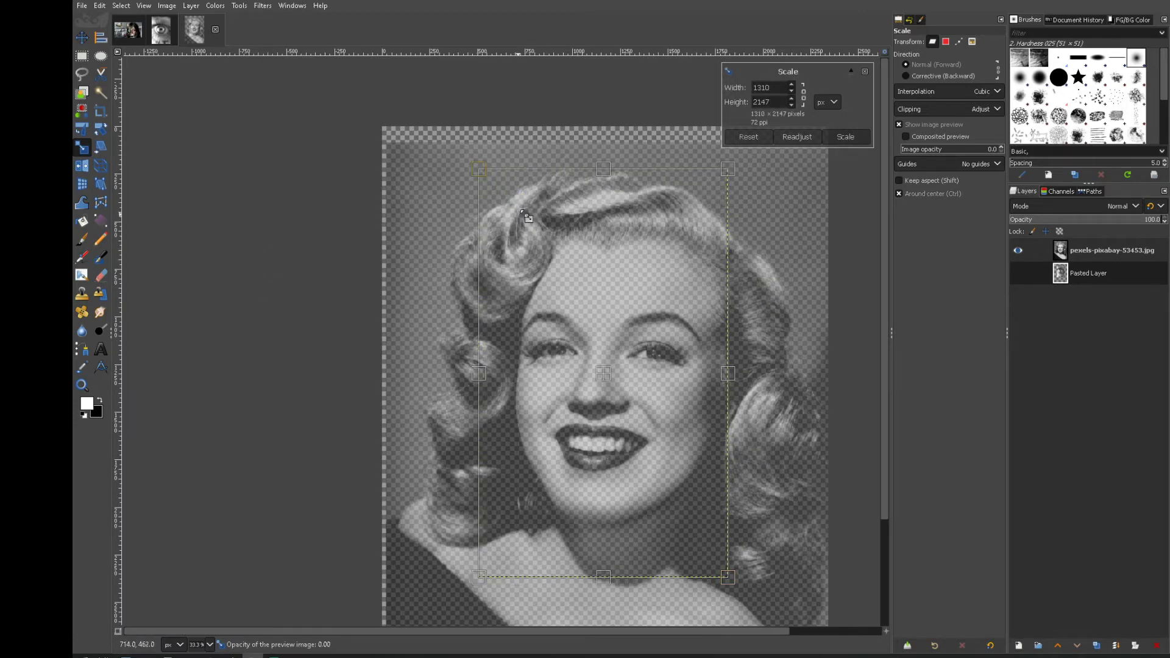
{"action": "left_click_drag", "start_coordinate": [482, 173], "coordinate": [520, 216]}
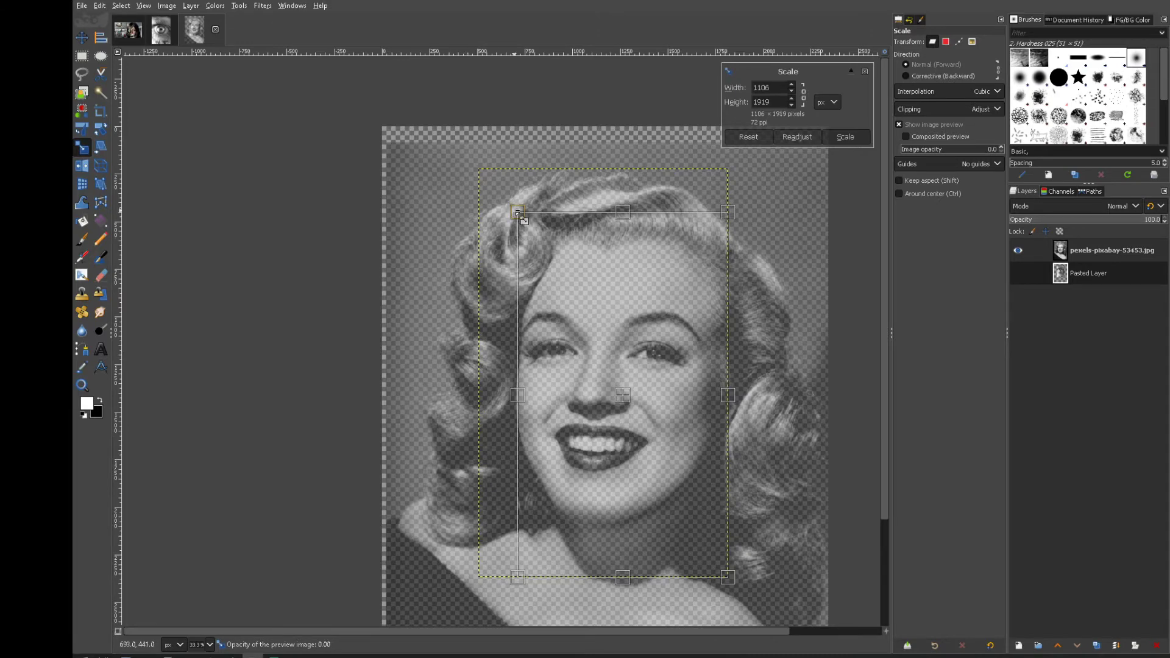
{"action": "key", "text": "Return"}
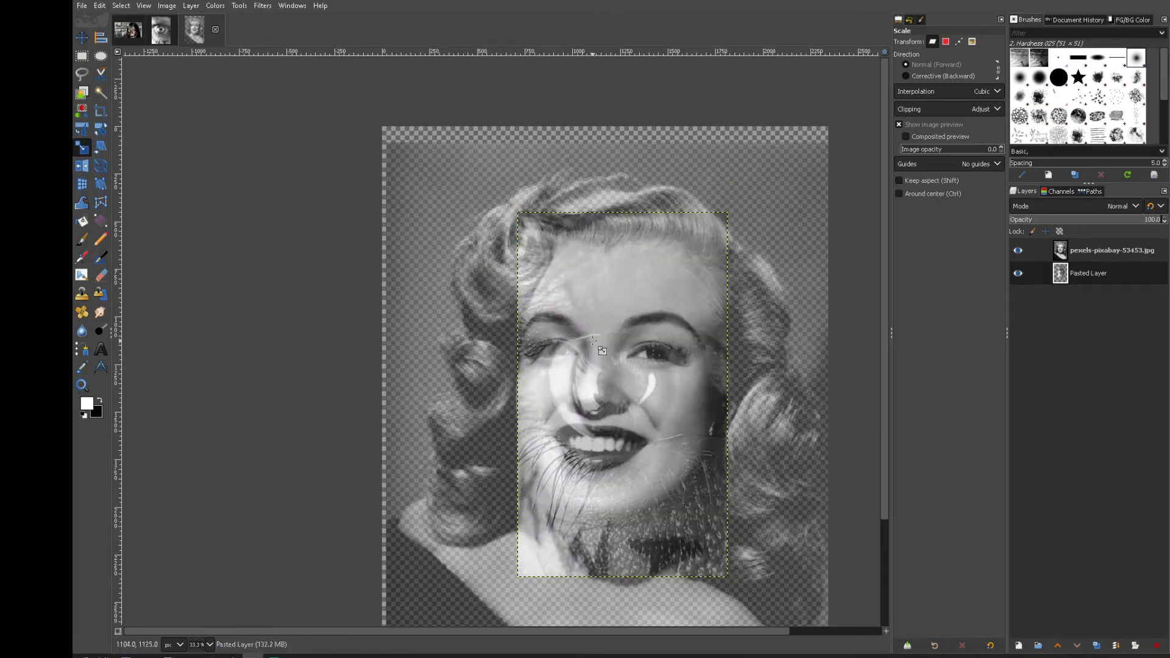
{"action": "key", "text": "m"}
{"action": "left_click_drag", "start_coordinate": [620, 382], "coordinate": [620, 357]}
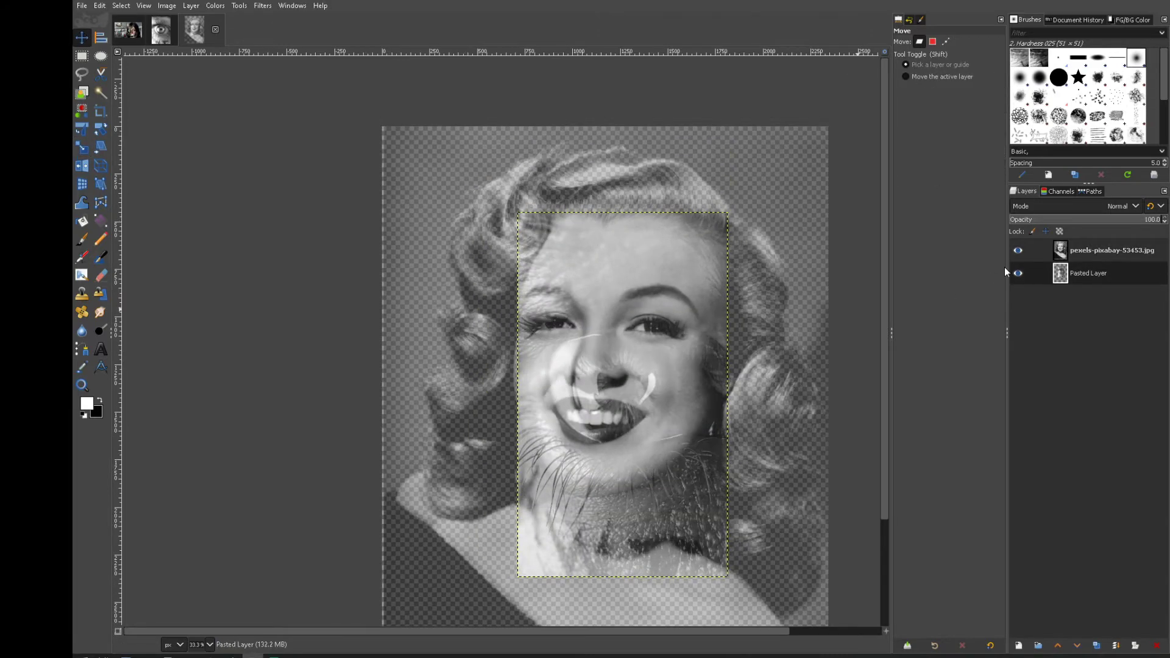
With the portrait hidden, shorten the eye layer's height to 1868 pixels.
{"action": "left_click", "coordinate": [1017, 250]}
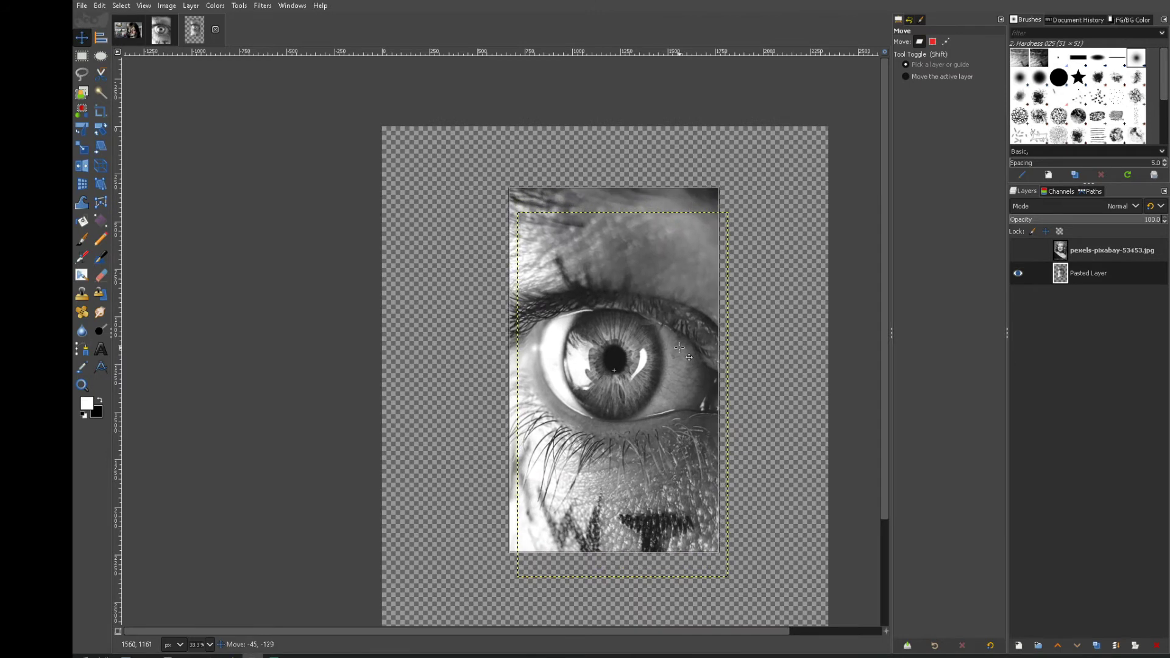
{"action": "key", "text": "shift+s"}
{"action": "left_click", "coordinate": [718, 435]}
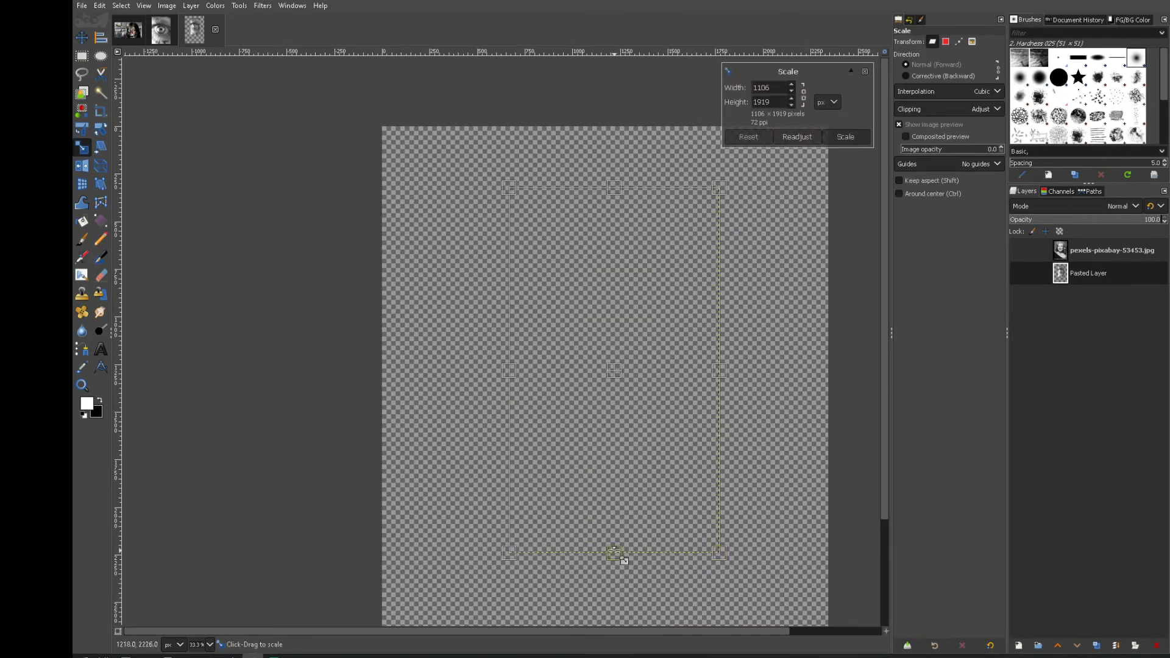
{"action": "left_click_drag", "start_coordinate": [624, 554], "coordinate": [625, 551]}
{"action": "key", "text": "Return"}
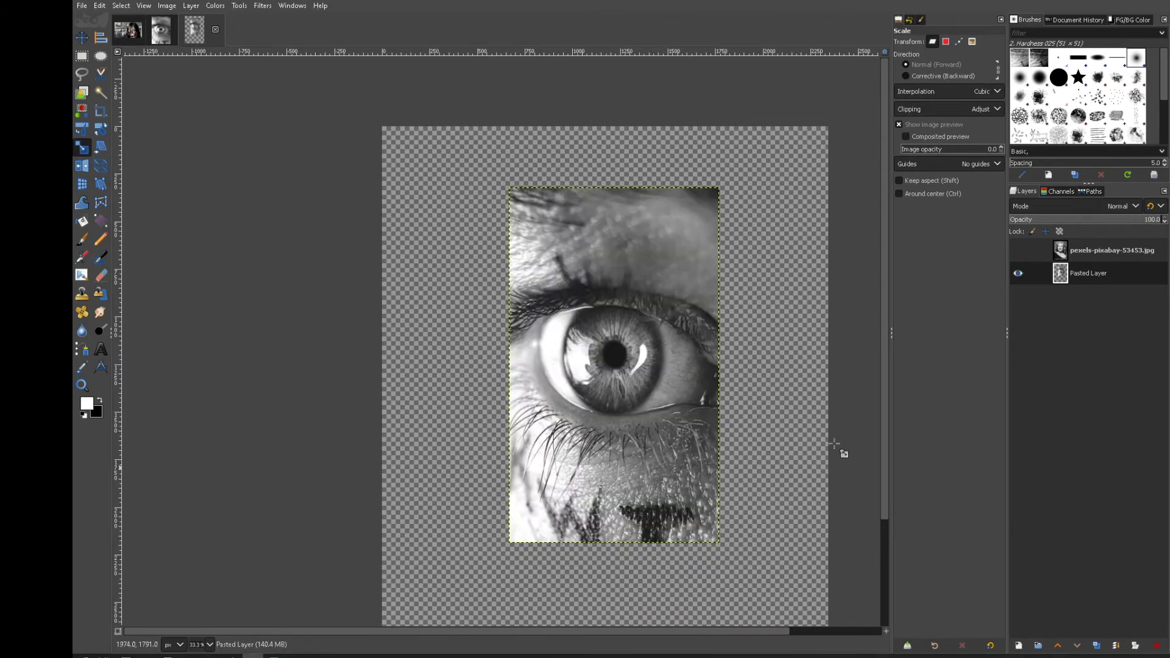
Show the portrait again and nudge it to line up with the eye.
{"action": "left_click", "coordinate": [1018, 248]}
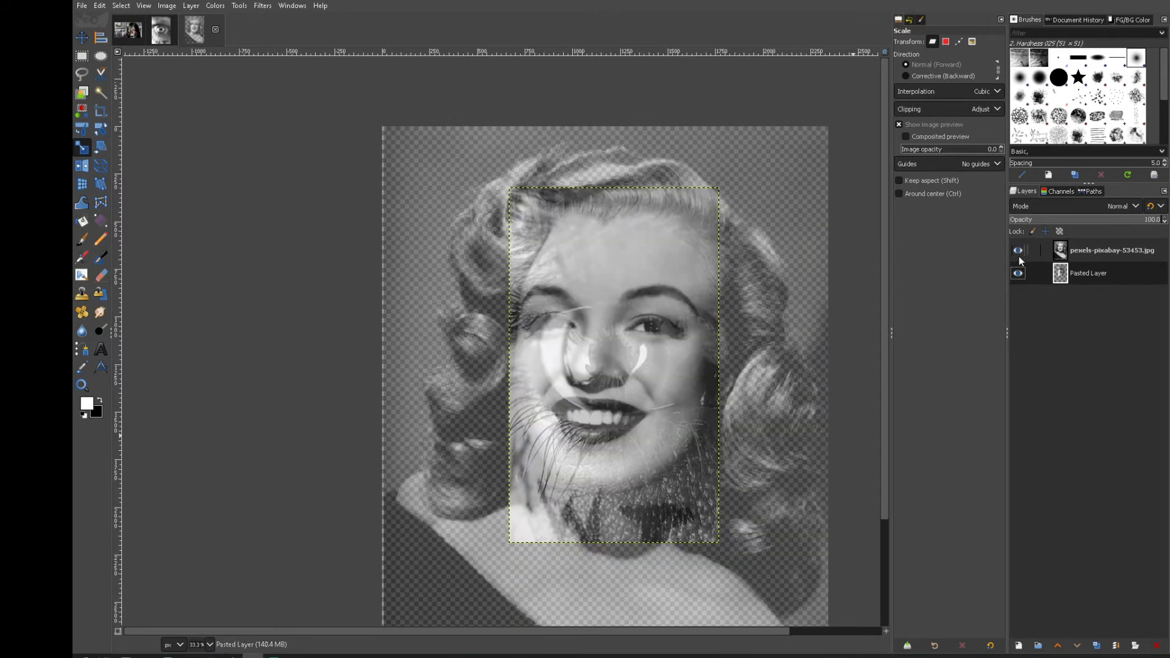
{"action": "left_click", "coordinate": [1075, 254]}
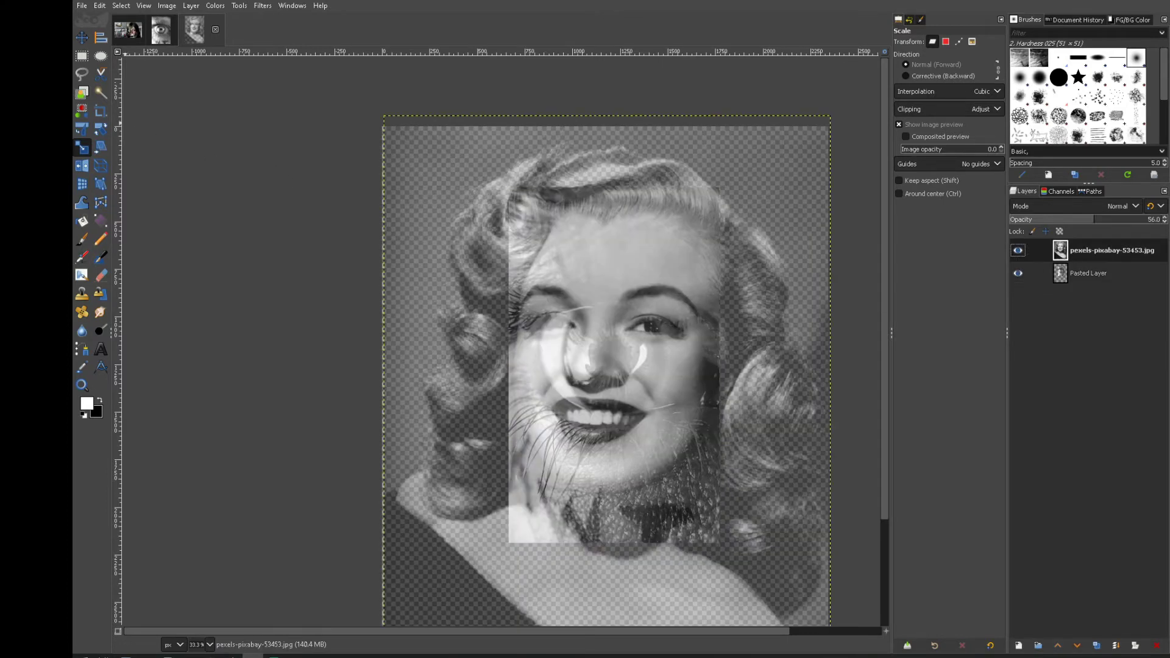
{"action": "left_click", "coordinate": [81, 37]}
{"action": "left_click_drag", "start_coordinate": [495, 269], "coordinate": [501, 290]}
Set the portrait layer's opacity back to 100.
{"action": "left_click", "coordinate": [1104, 272]}
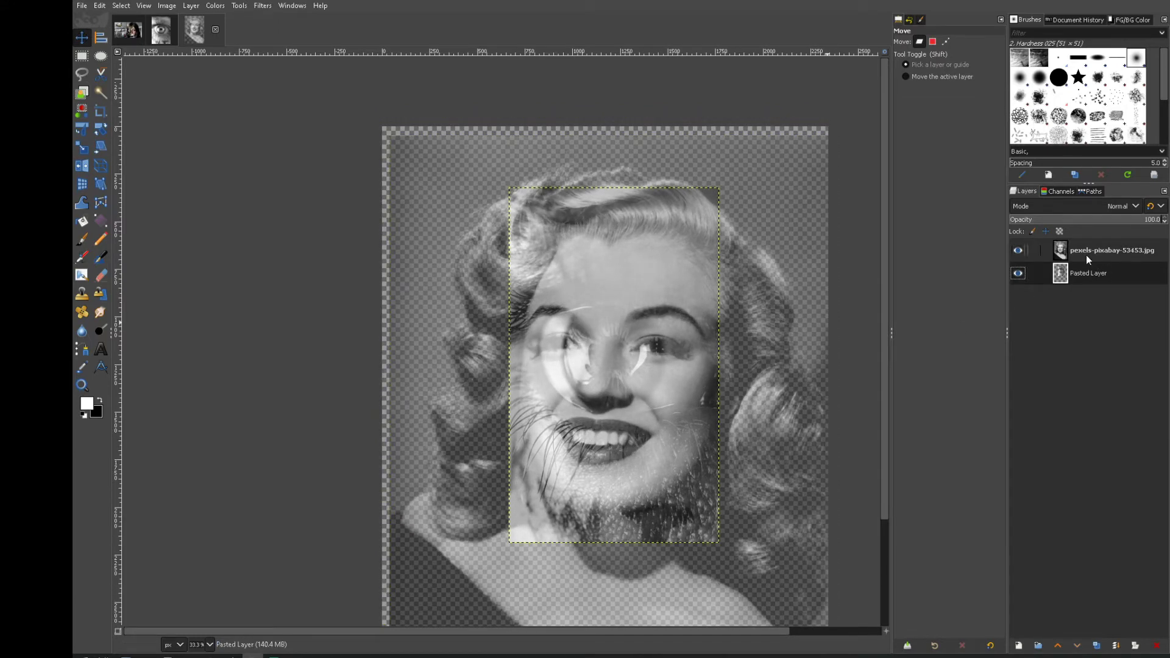
{"action": "left_click", "coordinate": [1083, 250]}
{"action": "scroll", "coordinate": [615, 332], "scroll_direction": "up", "scroll_amount": 3}
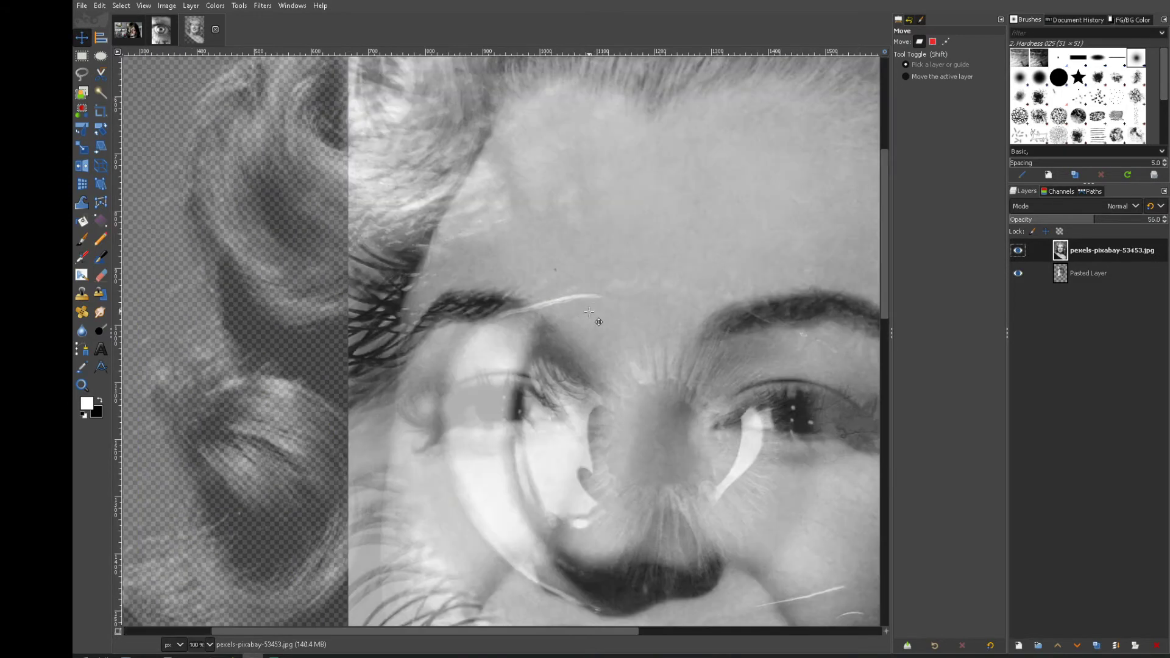
{"action": "scroll", "coordinate": [621, 341], "scroll_direction": "down", "scroll_amount": 2}
{"action": "scroll", "coordinate": [620, 629], "scroll_direction": "right", "scroll_amount": 4}
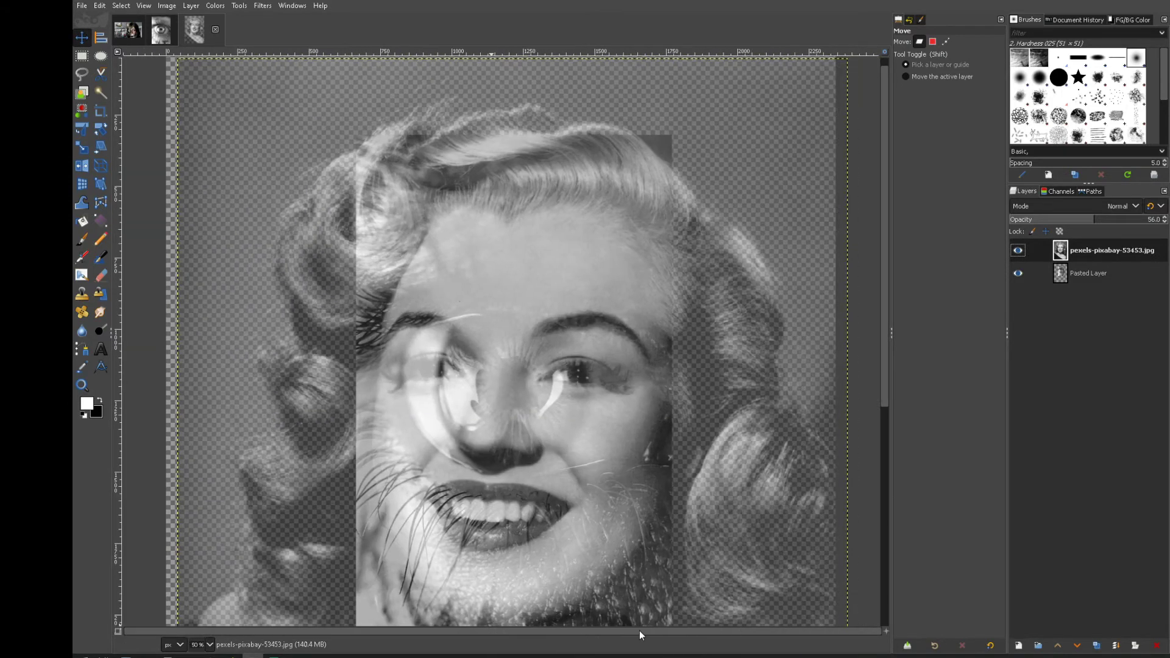
{"action": "left_click_drag", "start_coordinate": [1114, 222], "coordinate": [1165, 221]}
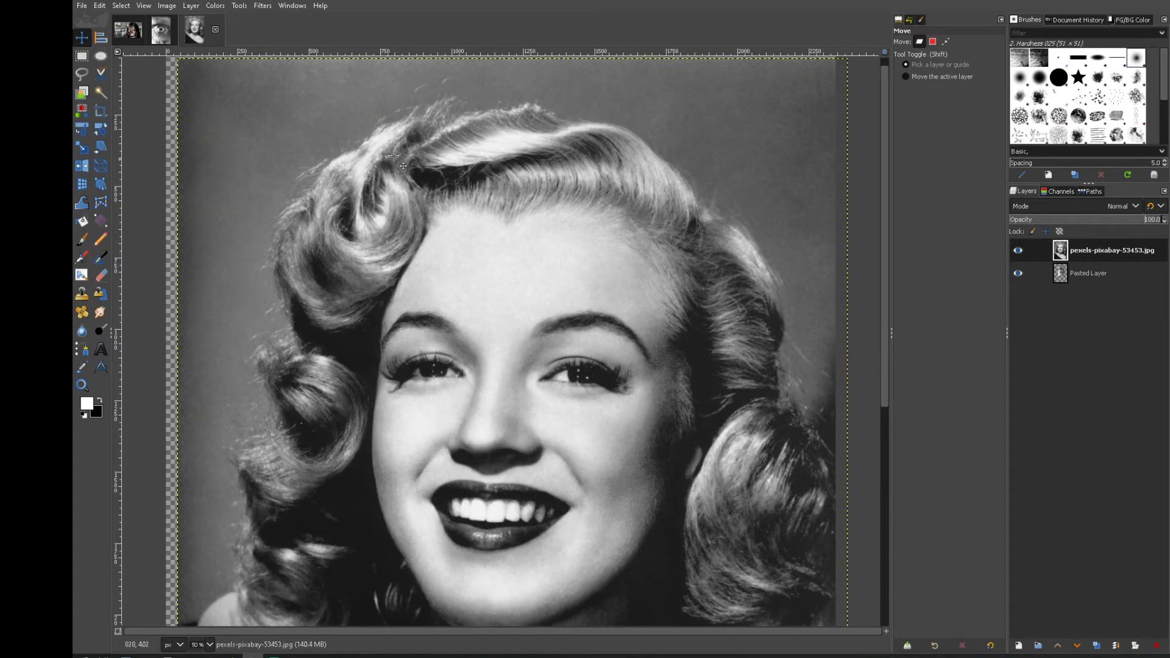
{"action": "left_click", "coordinate": [100, 274]}
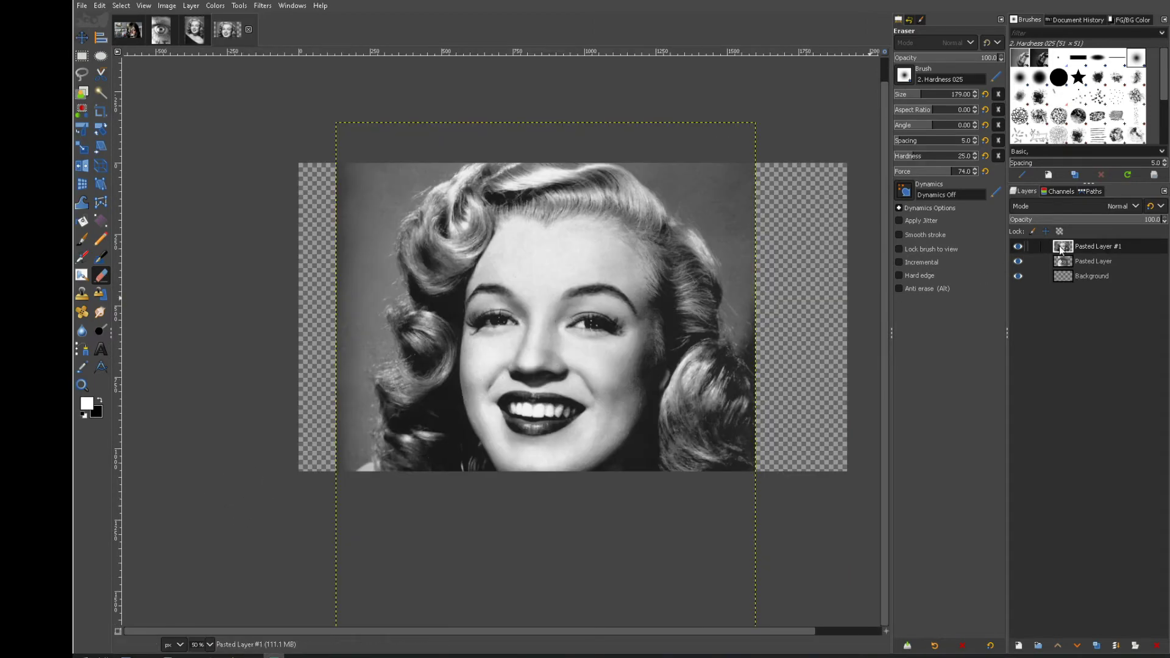
Lower the portrait layer's opacity to about 46%.
{"action": "left_click", "coordinate": [1019, 246]}
{"action": "left_click", "coordinate": [1019, 247]}
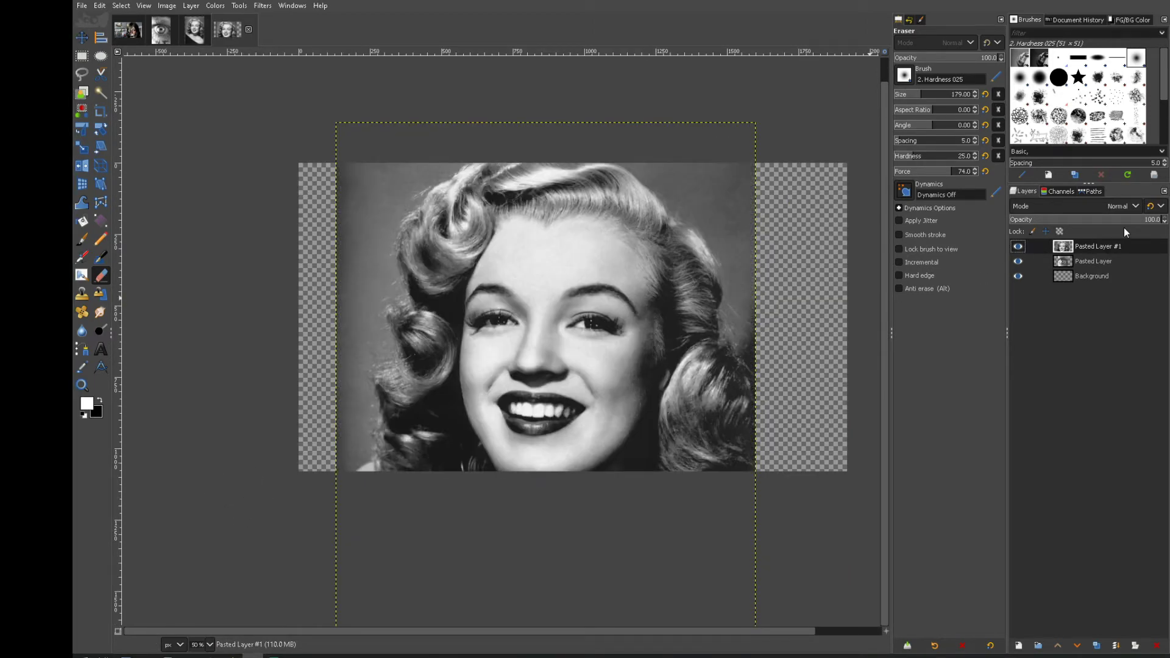
{"action": "left_click_drag", "start_coordinate": [1154, 221], "coordinate": [1079, 225]}
Move the eye layer up beneath her face, then reselect the portrait layer.
{"action": "left_click", "coordinate": [1063, 261]}
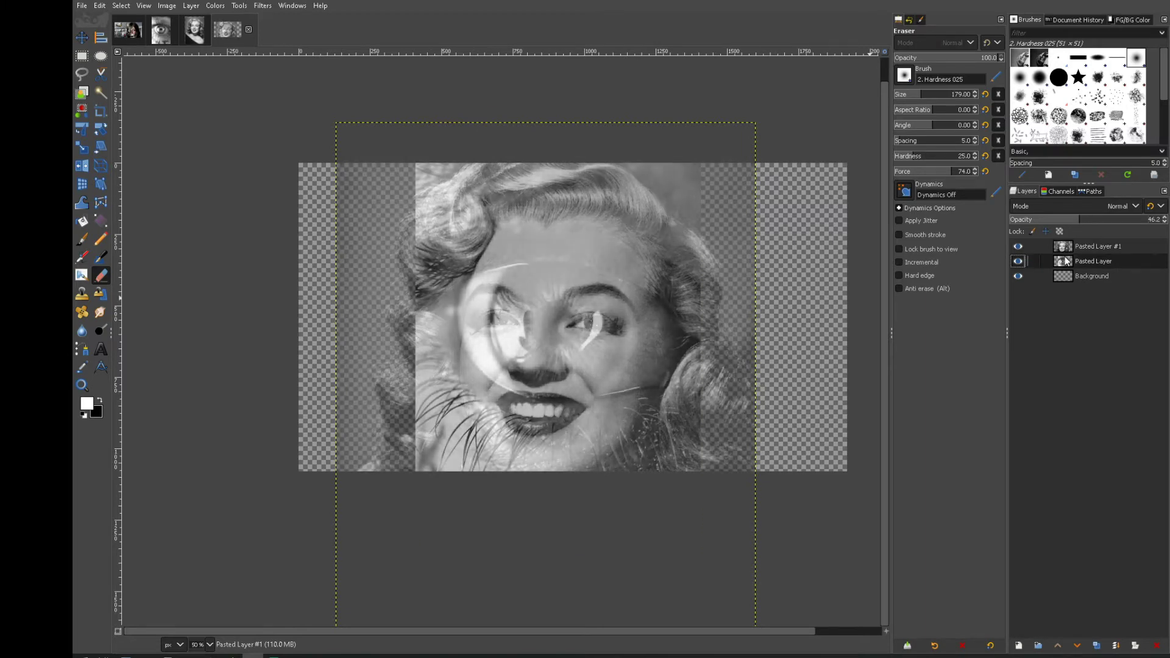
{"action": "key", "text": "m"}
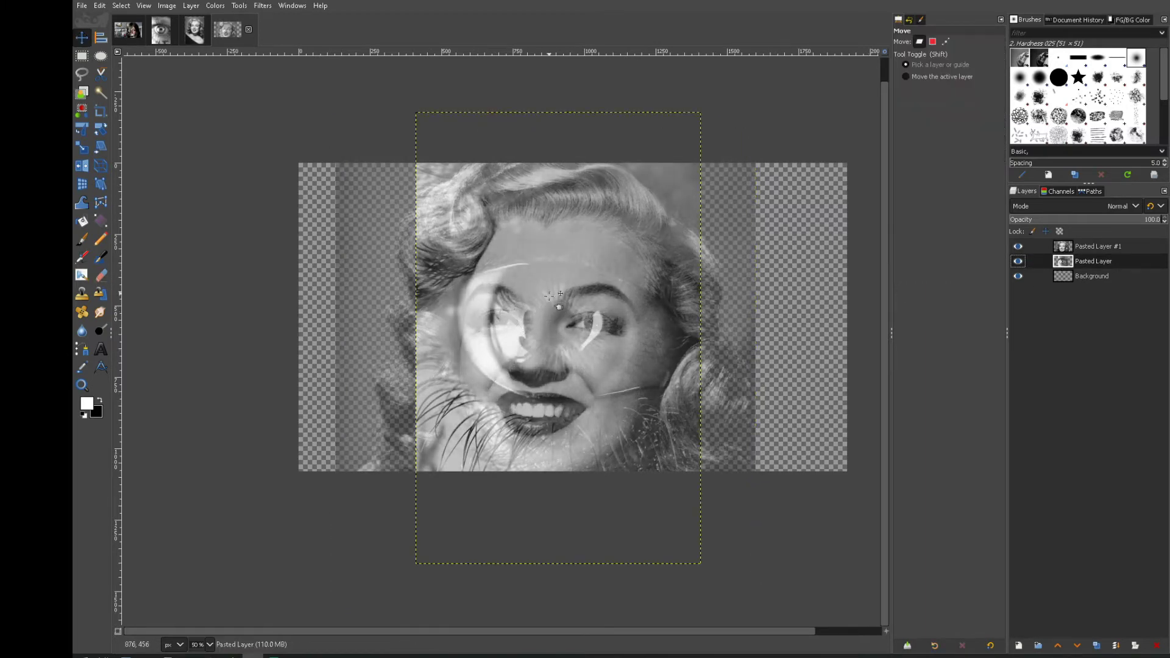
{"action": "mouse_move", "coordinate": [541, 313]}
{"action": "left_mouse_down"}
{"action": "mouse_move", "coordinate": [579, 296]}
{"action": "mouse_move", "coordinate": [577, 281]}
{"action": "mouse_move", "coordinate": [627, 269]}
{"action": "mouse_move", "coordinate": [584, 268]}
{"action": "mouse_move", "coordinate": [542, 293]}
{"action": "left_mouse_up"}
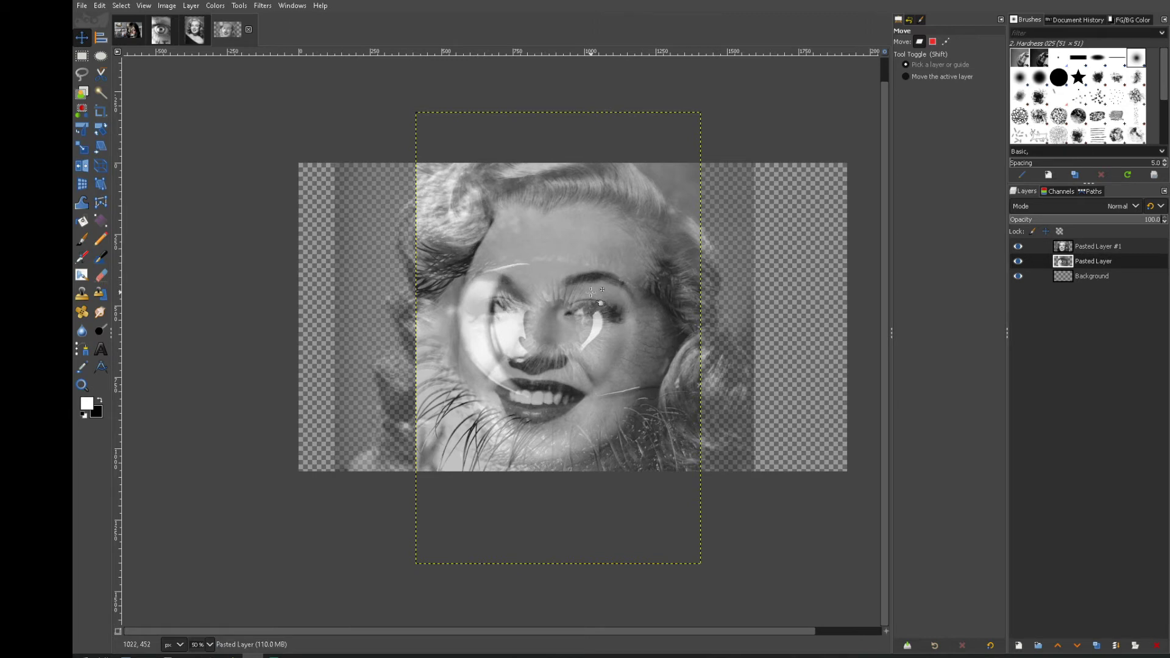
{"action": "left_click", "coordinate": [1072, 250]}
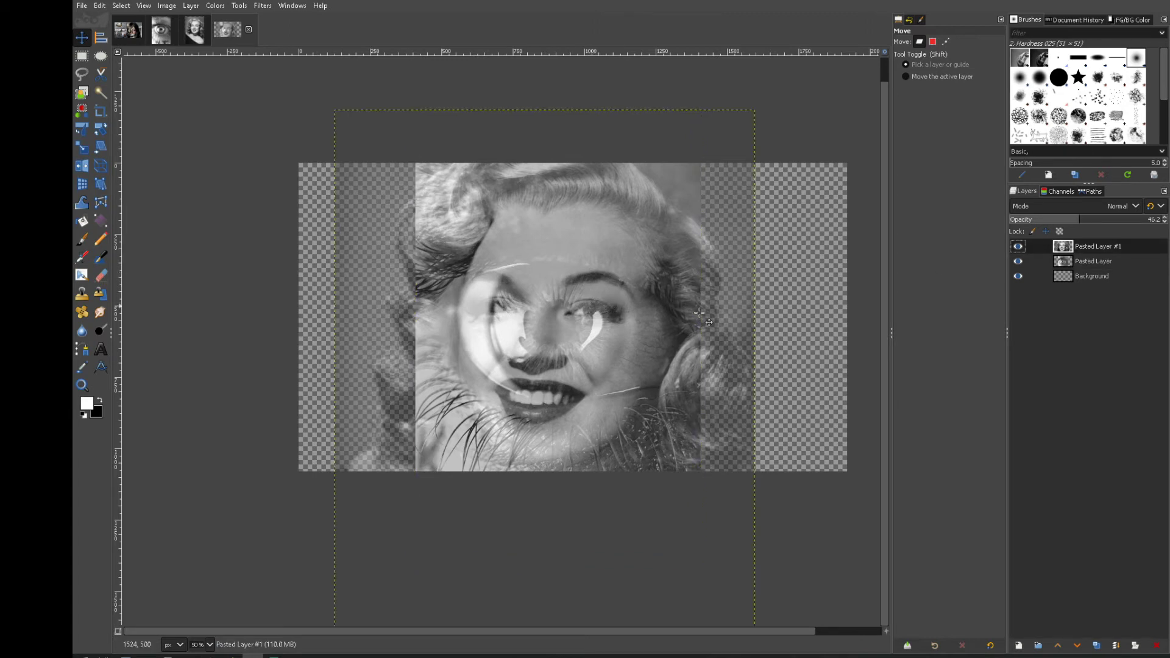
{"action": "left_click", "coordinate": [101, 275]}
Erase the portrait's face to reveal the eye, then restore the portrait to 100% opacity.
{"action": "mouse_move", "coordinate": [567, 300]}
{"action": "left_mouse_down"}
{"action": "mouse_move", "coordinate": [523, 305]}
{"action": "mouse_move", "coordinate": [539, 321]}
{"action": "mouse_move", "coordinate": [571, 313]}
{"action": "mouse_move", "coordinate": [556, 297]}
{"action": "mouse_move", "coordinate": [540, 324]}
{"action": "mouse_move", "coordinate": [572, 334]}
{"action": "mouse_move", "coordinate": [565, 311]}
{"action": "mouse_move", "coordinate": [547, 337]}
{"action": "mouse_move", "coordinate": [581, 327]}
{"action": "mouse_move", "coordinate": [578, 297]}
{"action": "mouse_move", "coordinate": [565, 348]}
{"action": "mouse_move", "coordinate": [608, 328]}
{"action": "mouse_move", "coordinate": [580, 304]}
{"action": "mouse_move", "coordinate": [536, 302]}
{"action": "mouse_move", "coordinate": [583, 342]}
{"action": "mouse_move", "coordinate": [607, 298]}
{"action": "mouse_move", "coordinate": [580, 285]}
{"action": "mouse_move", "coordinate": [506, 285]}
{"action": "mouse_move", "coordinate": [472, 312]}
{"action": "mouse_move", "coordinate": [519, 355]}
{"action": "mouse_move", "coordinate": [583, 360]}
{"action": "mouse_move", "coordinate": [629, 314]}
{"action": "mouse_move", "coordinate": [615, 281]}
{"action": "mouse_move", "coordinate": [581, 260]}
{"action": "mouse_move", "coordinate": [493, 277]}
{"action": "mouse_move", "coordinate": [491, 347]}
{"action": "mouse_move", "coordinate": [506, 366]}
{"action": "mouse_move", "coordinate": [614, 361]}
{"action": "mouse_move", "coordinate": [638, 294]}
{"action": "mouse_move", "coordinate": [506, 275]}
{"action": "mouse_move", "coordinate": [477, 299]}
{"action": "mouse_move", "coordinate": [484, 359]}
{"action": "left_mouse_up"}
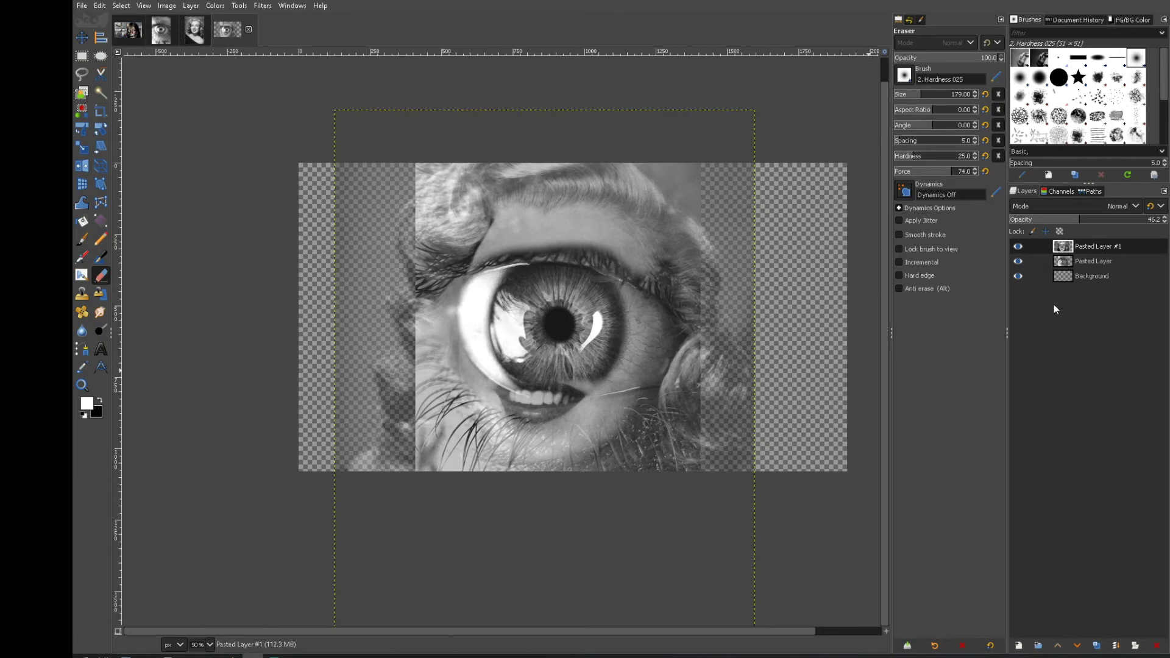
{"action": "left_click_drag", "start_coordinate": [1113, 224], "coordinate": [1167, 224]}
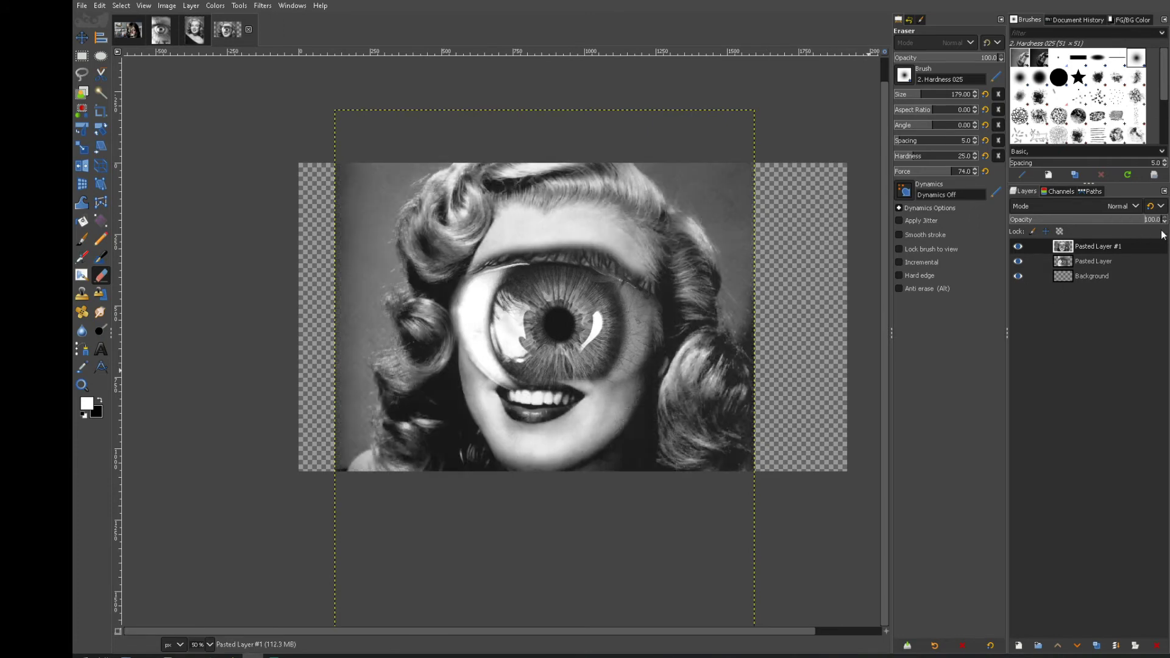
{"action": "scroll", "coordinate": [724, 426], "scroll_direction": "down", "scroll_amount": 3}
{"action": "scroll", "coordinate": [694, 431], "scroll_direction": "up", "scroll_amount": 2}
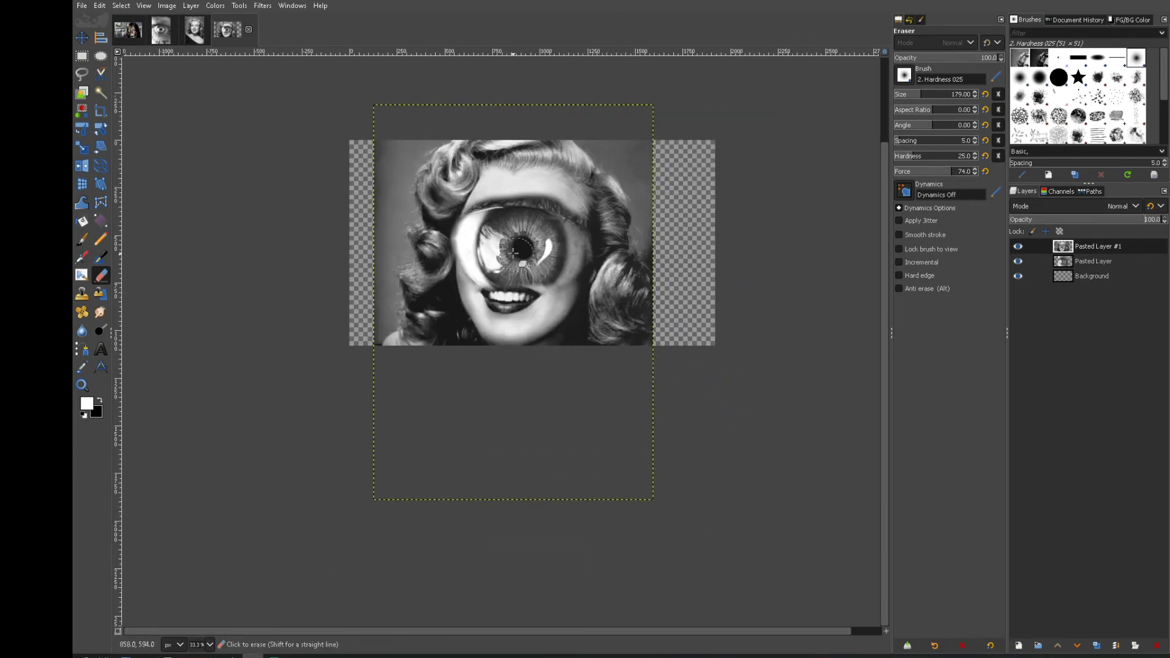
{"action": "scroll", "coordinate": [514, 250], "scroll_direction": "up", "scroll_amount": 1}
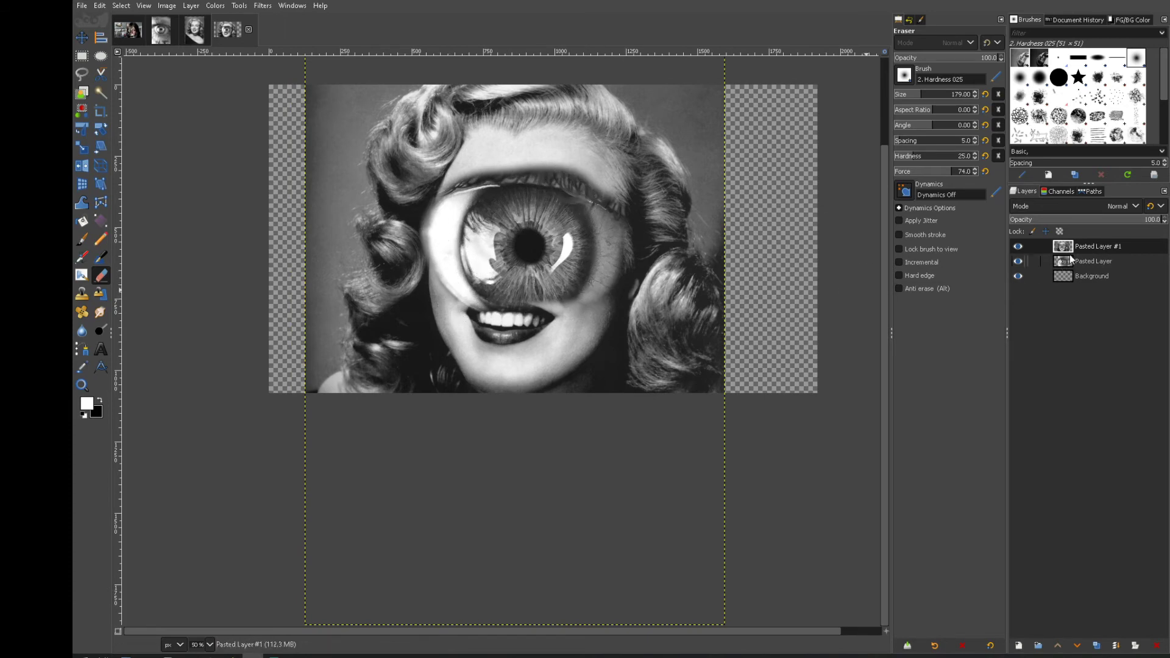
Nudge the eye layer slightly so it fills the erased face area.
{"action": "left_click", "coordinate": [1037, 261]}
{"action": "left_click", "coordinate": [81, 37]}
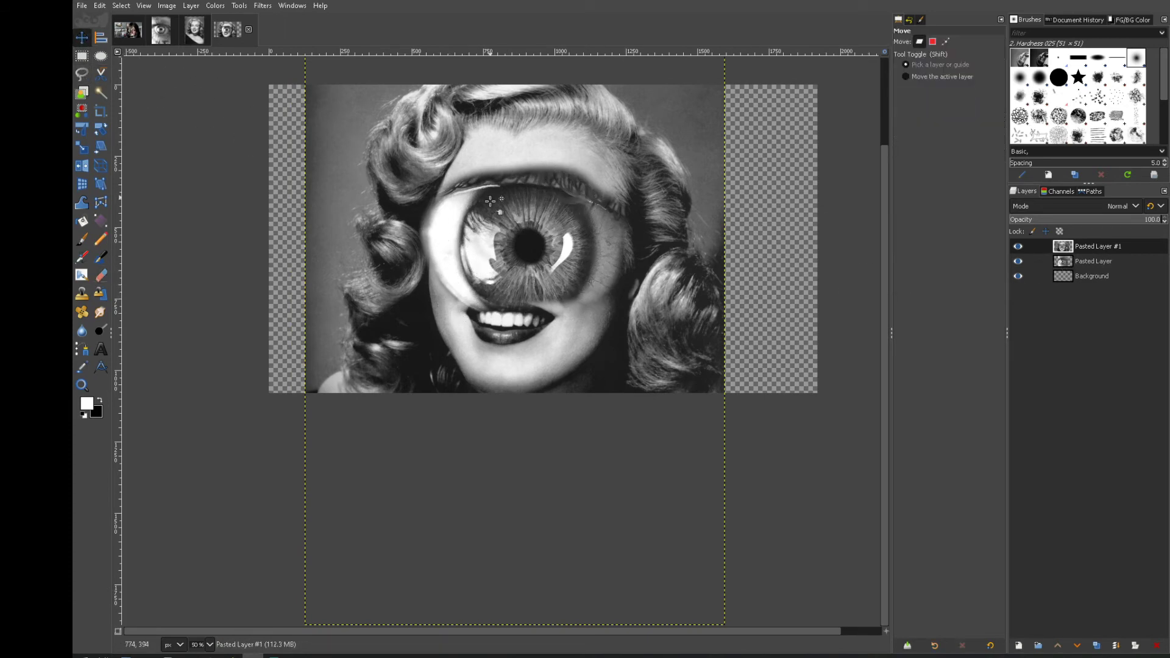
{"action": "mouse_move", "coordinate": [500, 241]}
{"action": "left_mouse_down"}
{"action": "mouse_move", "coordinate": [508, 218]}
{"action": "mouse_move", "coordinate": [509, 244]}
{"action": "left_mouse_up"}
{"action": "scroll", "coordinate": [508, 303], "scroll_direction": "down", "scroll_amount": 1}
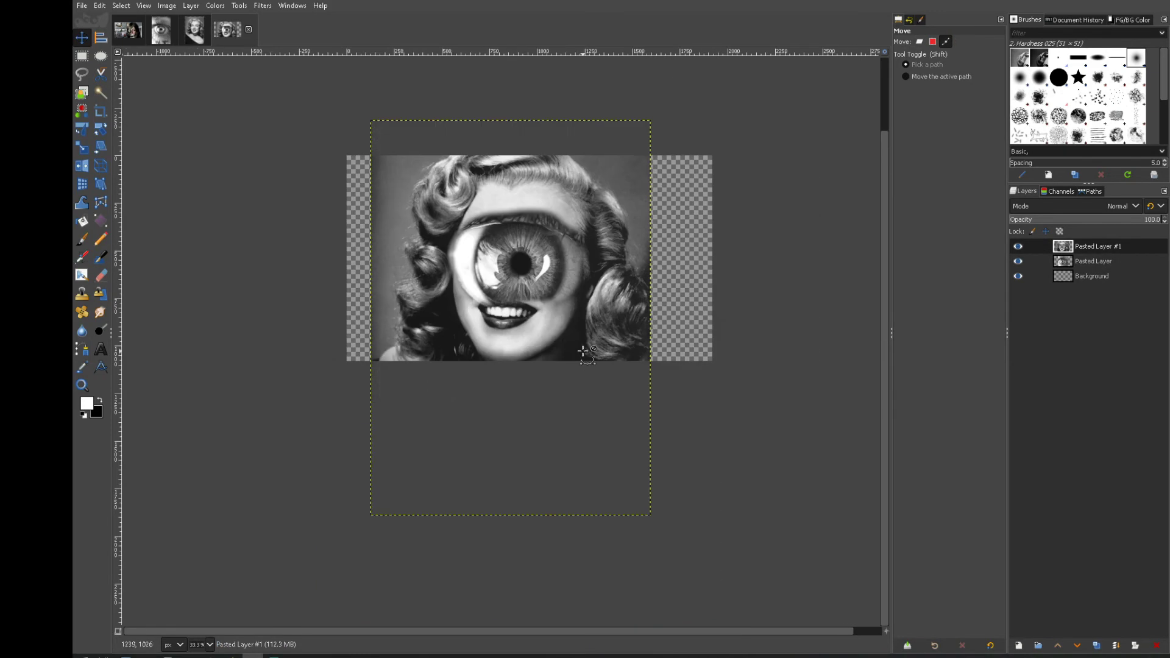
{"action": "scroll", "coordinate": [585, 353], "scroll_direction": "down", "scroll_amount": 1}
{"action": "scroll", "coordinate": [585, 353], "scroll_direction": "up", "scroll_amount": 1}
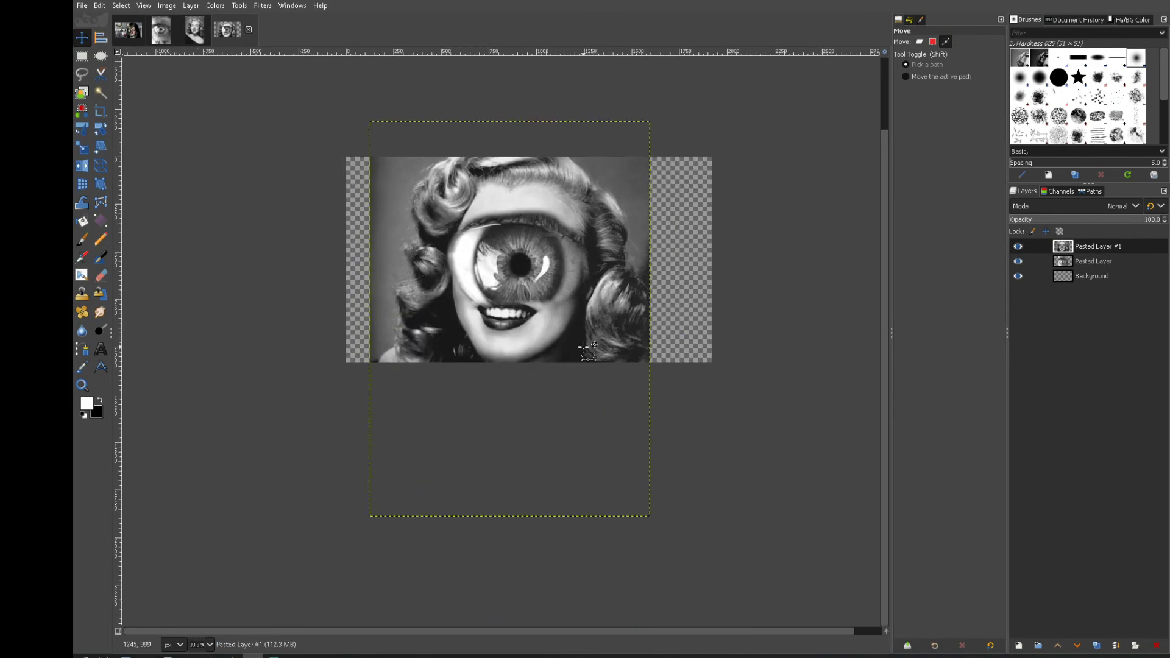
{"action": "left_click", "coordinate": [1095, 263]}
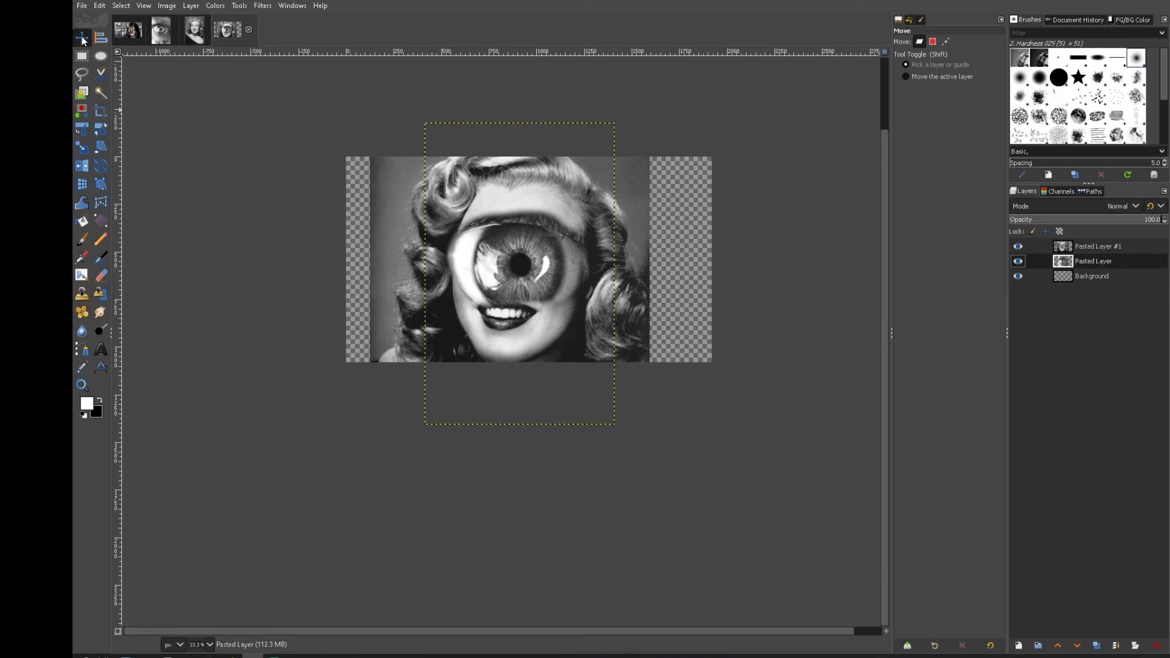
{"action": "mouse_move", "coordinate": [489, 248]}
{"action": "left_mouse_down"}
{"action": "mouse_move", "coordinate": [531, 245]}
{"action": "mouse_move", "coordinate": [489, 247]}
{"action": "left_mouse_up"}
Merge the portrait down onto the eye layer, shift it right, and fill Background with black.
{"action": "left_click", "coordinate": [1129, 246]}
{"action": "right_click", "coordinate": [1131, 247]}
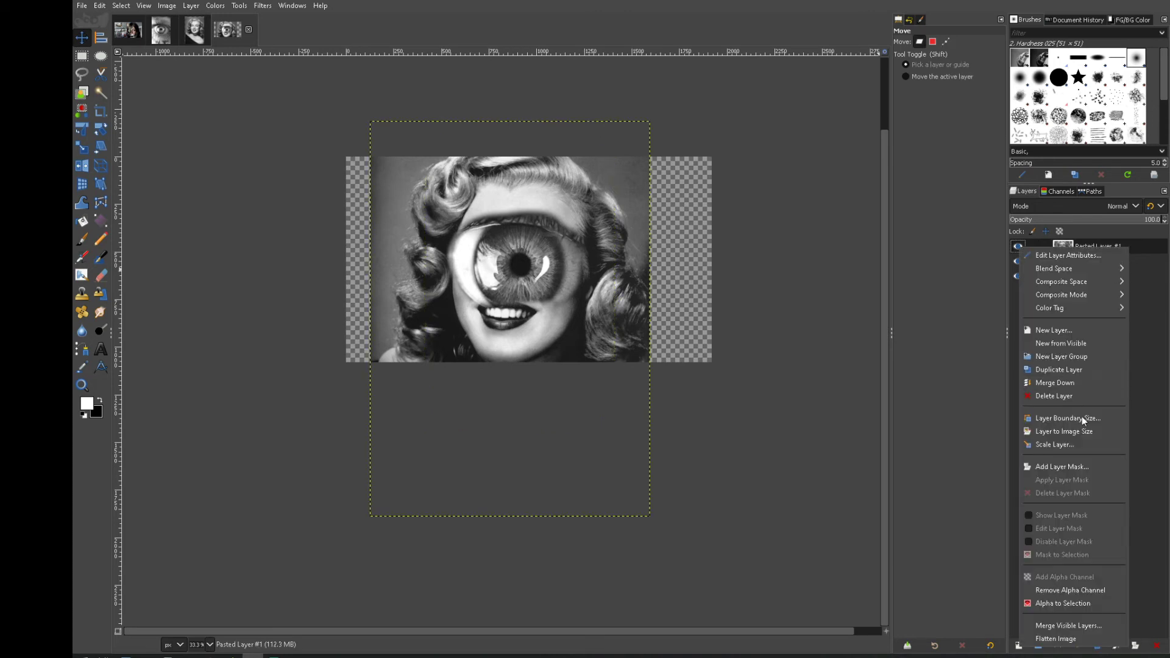
{"action": "left_click", "coordinate": [1060, 383]}
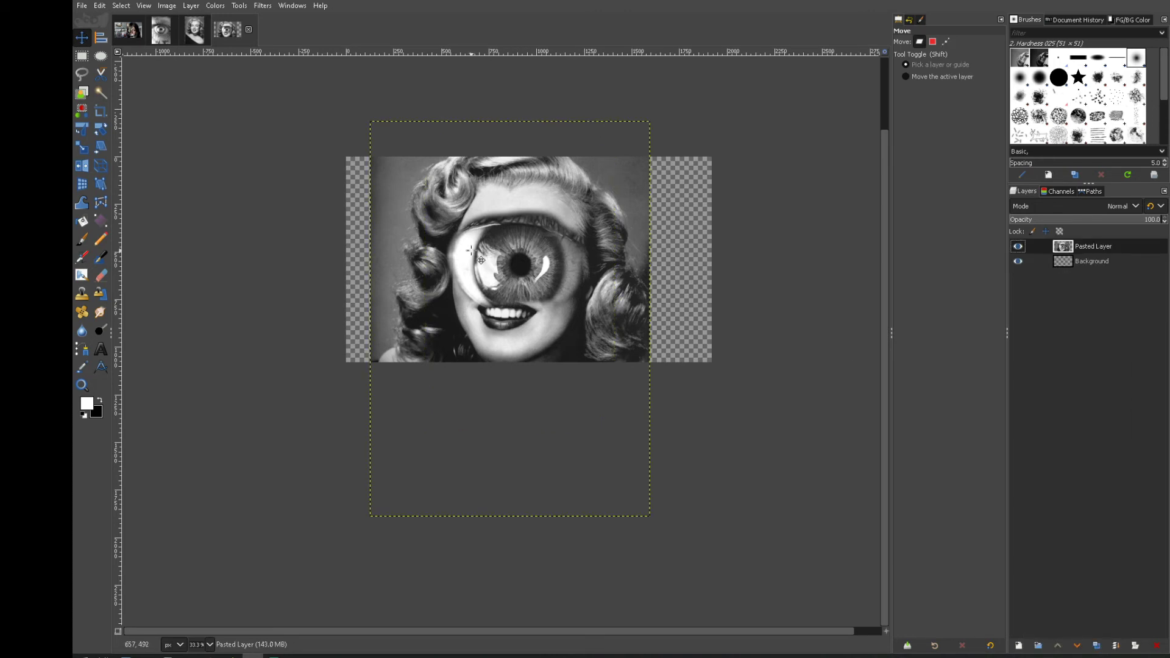
{"action": "left_click_drag", "start_coordinate": [474, 248], "coordinate": [543, 249]}
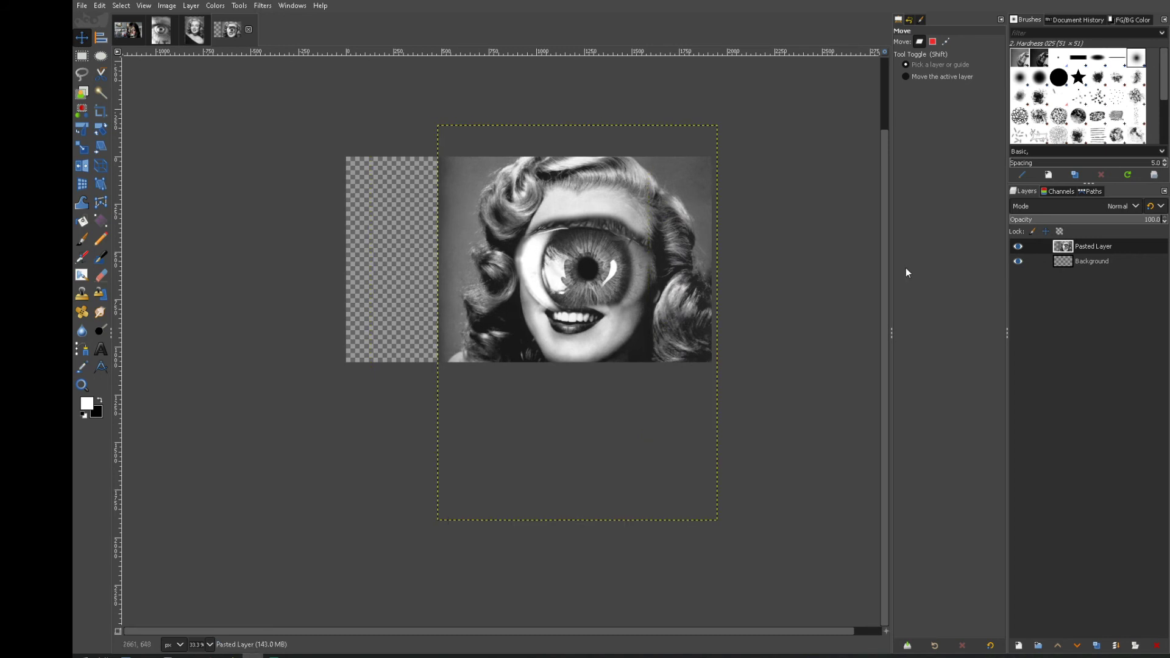
{"action": "left_click", "coordinate": [1087, 262]}
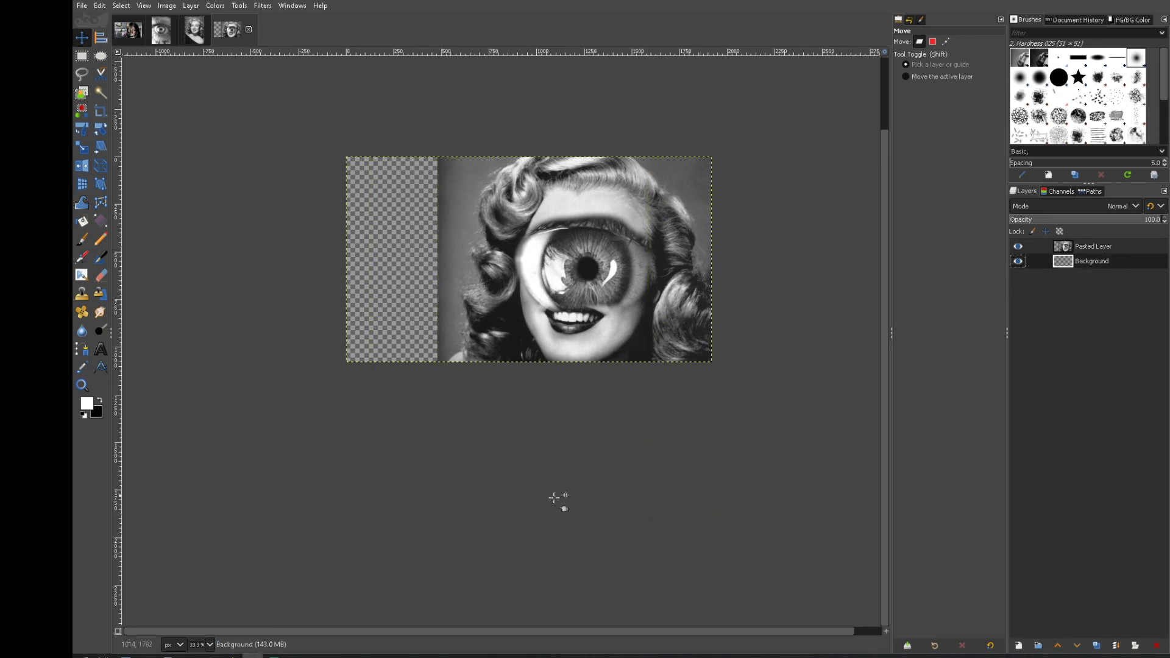
{"action": "key", "text": "ctrl+period"}
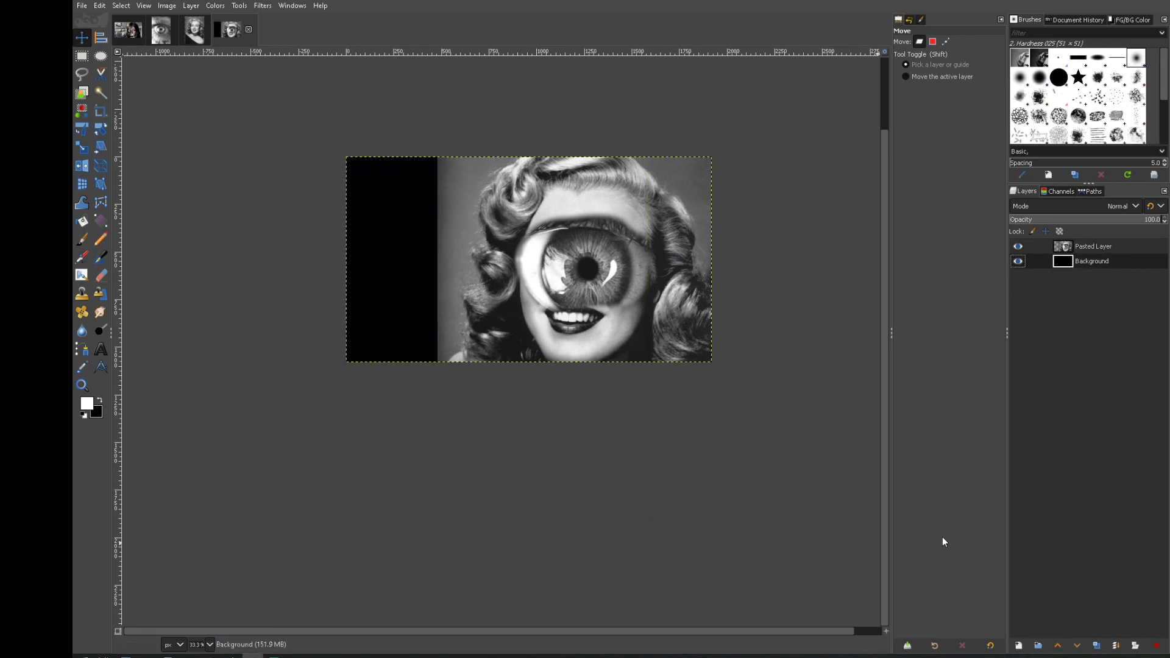
Erase the composite's left edge into the black with a larger, soft 2. Hardness 075 brush.
{"action": "left_click", "coordinate": [101, 275]}
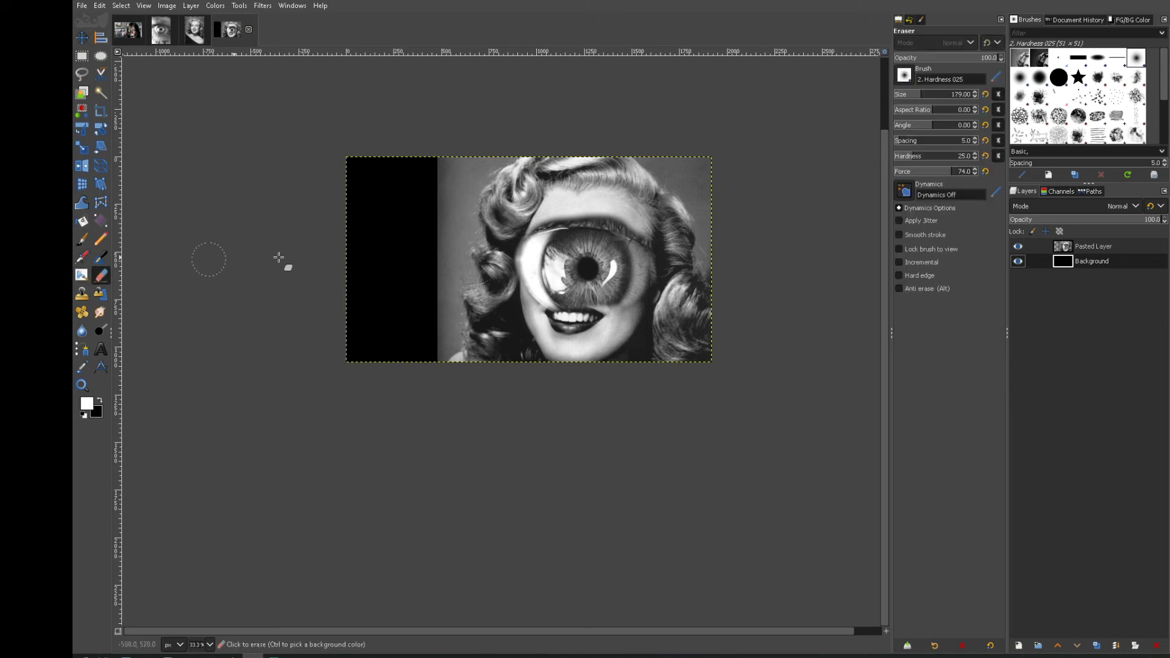
{"action": "left_click", "coordinate": [1081, 246]}
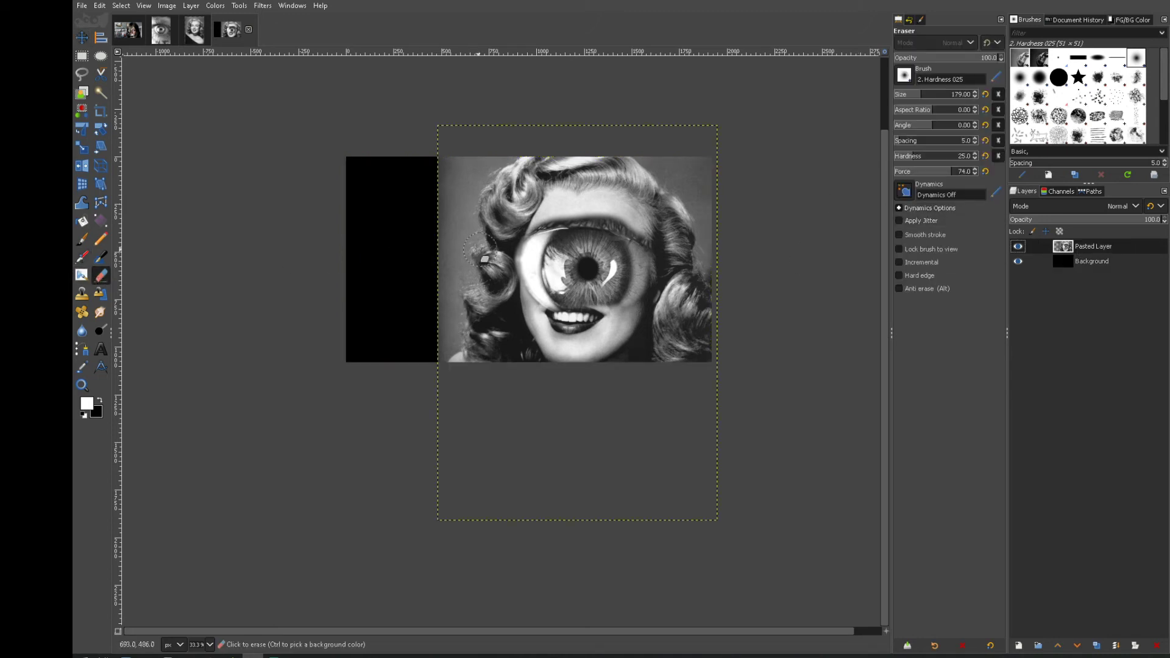
{"action": "mouse_move", "coordinate": [432, 203]}
{"action": "left_mouse_down"}
{"action": "mouse_move", "coordinate": [445, 385]}
{"action": "mouse_move", "coordinate": [441, 135]}
{"action": "mouse_move", "coordinate": [443, 417]}
{"action": "left_mouse_up"}
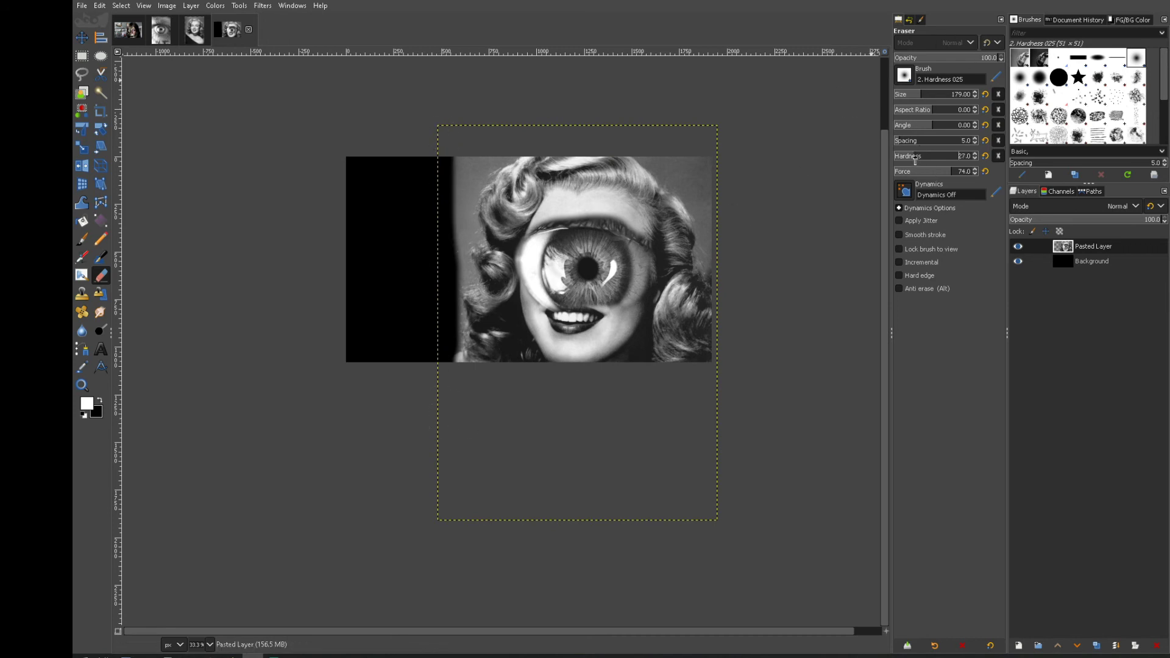
{"action": "left_click", "coordinate": [899, 157]}
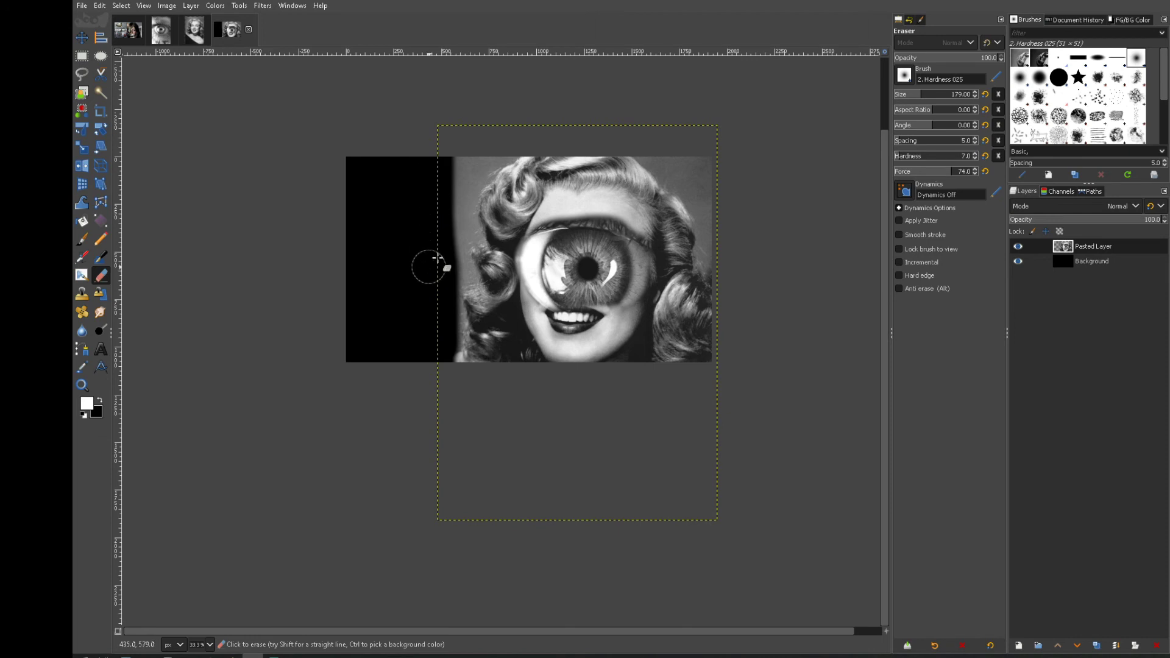
{"action": "double_click", "coordinate": [1038, 78]}
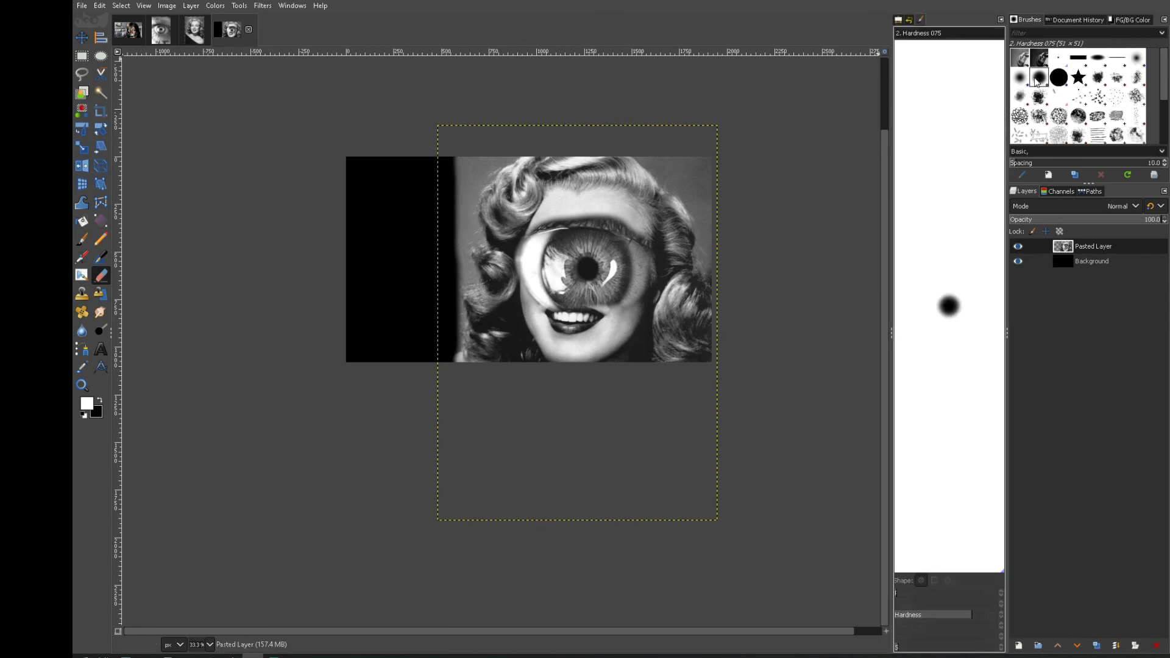
{"action": "left_click", "coordinate": [899, 19]}
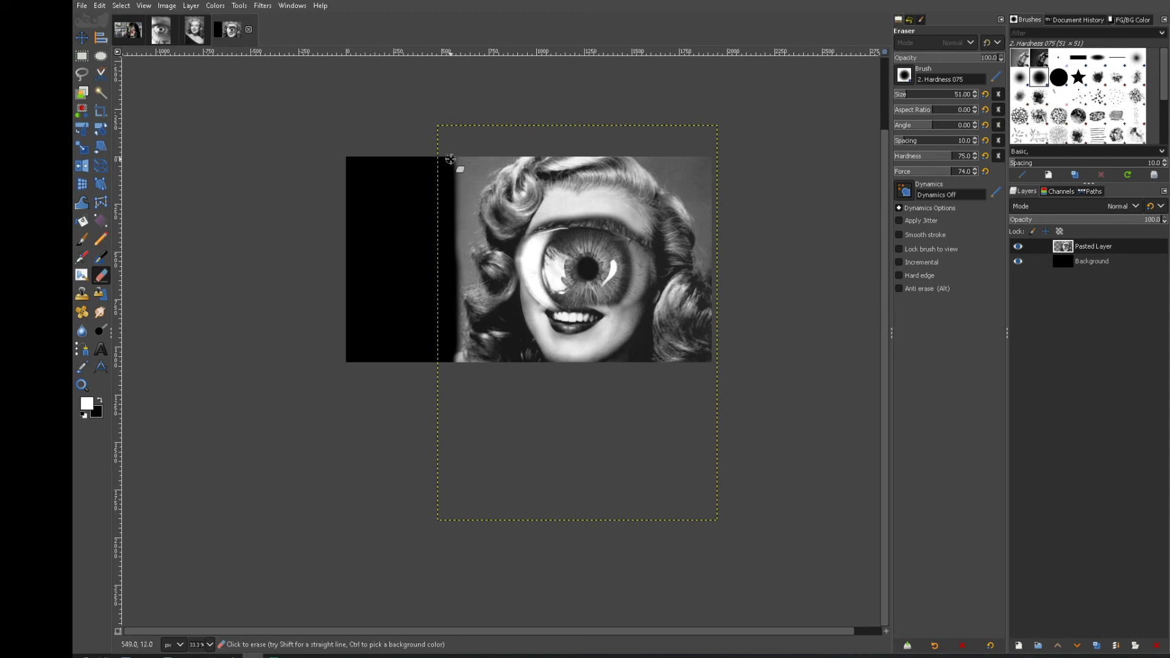
{"action": "key", "text": "bracketright"}
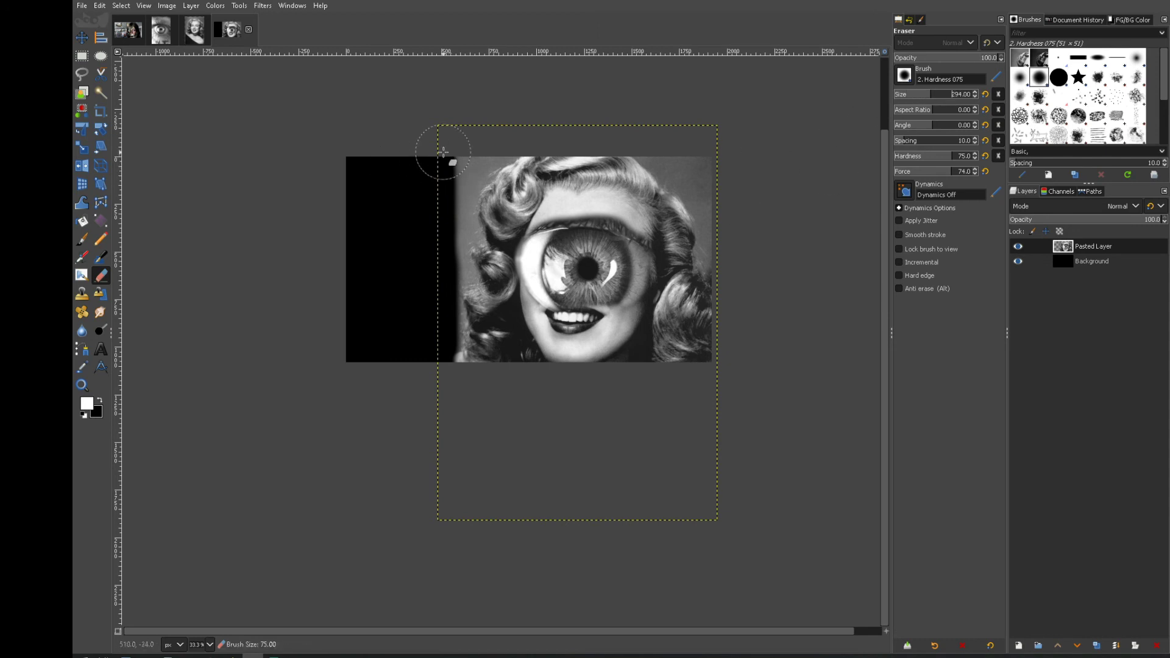
{"action": "mouse_move", "coordinate": [443, 151]}
{"action": "left_mouse_down"}
{"action": "mouse_move", "coordinate": [458, 295]}
{"action": "mouse_move", "coordinate": [445, 418]}
{"action": "left_mouse_up"}
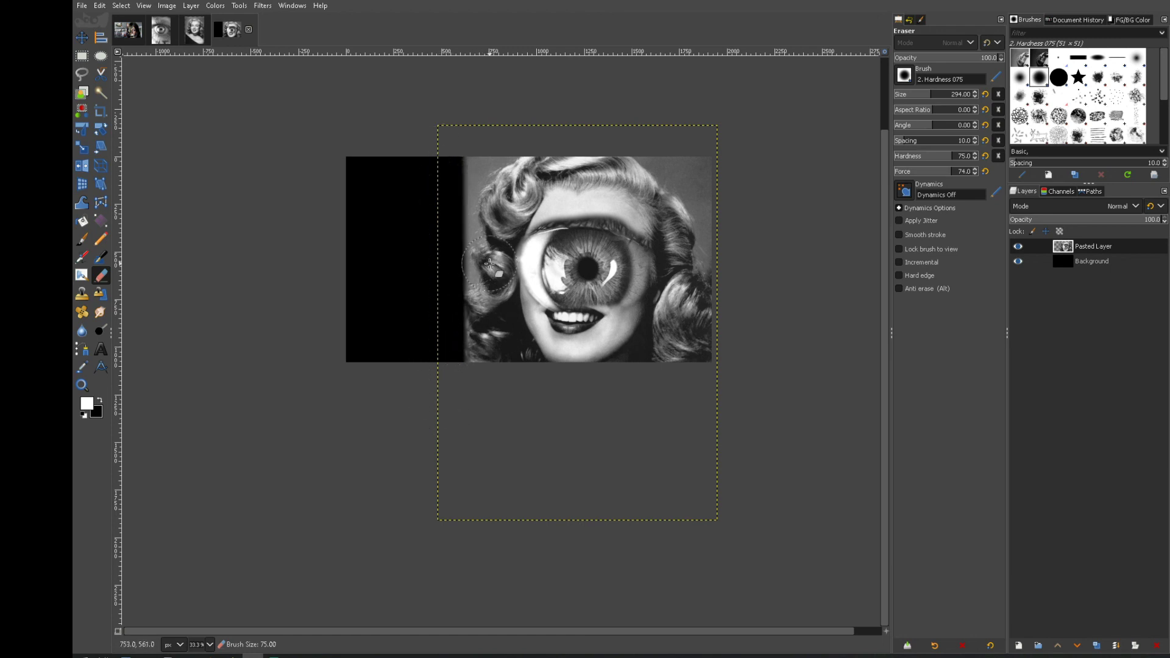
{"action": "left_click", "coordinate": [131, 35]}
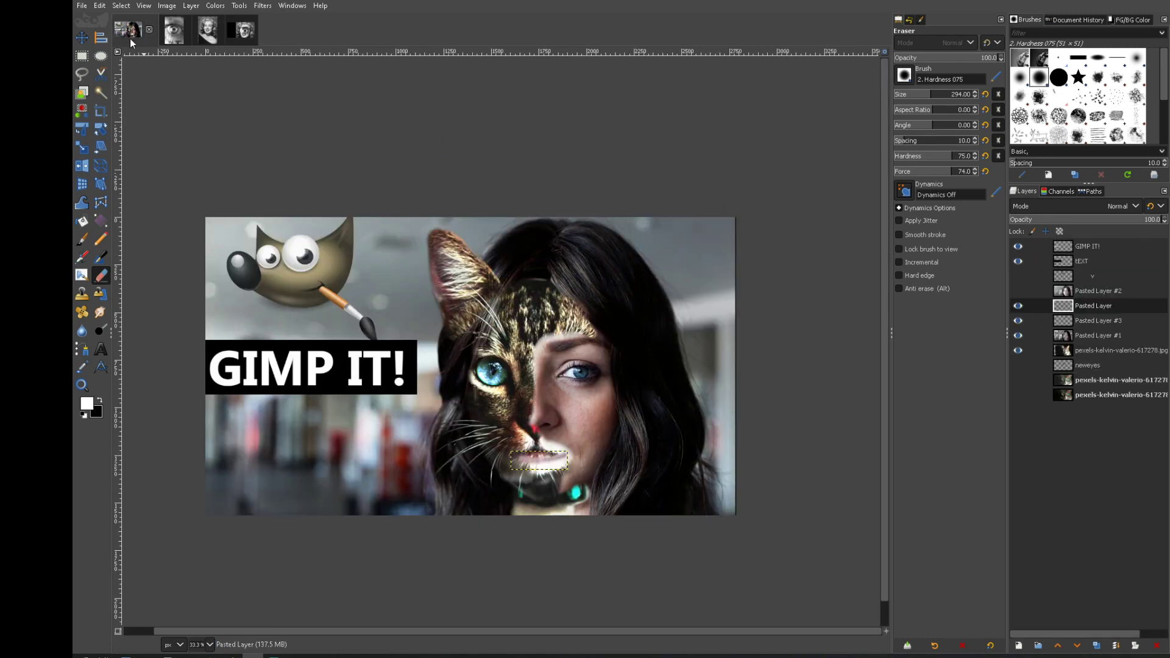
{"action": "left_click", "coordinate": [1091, 258]}
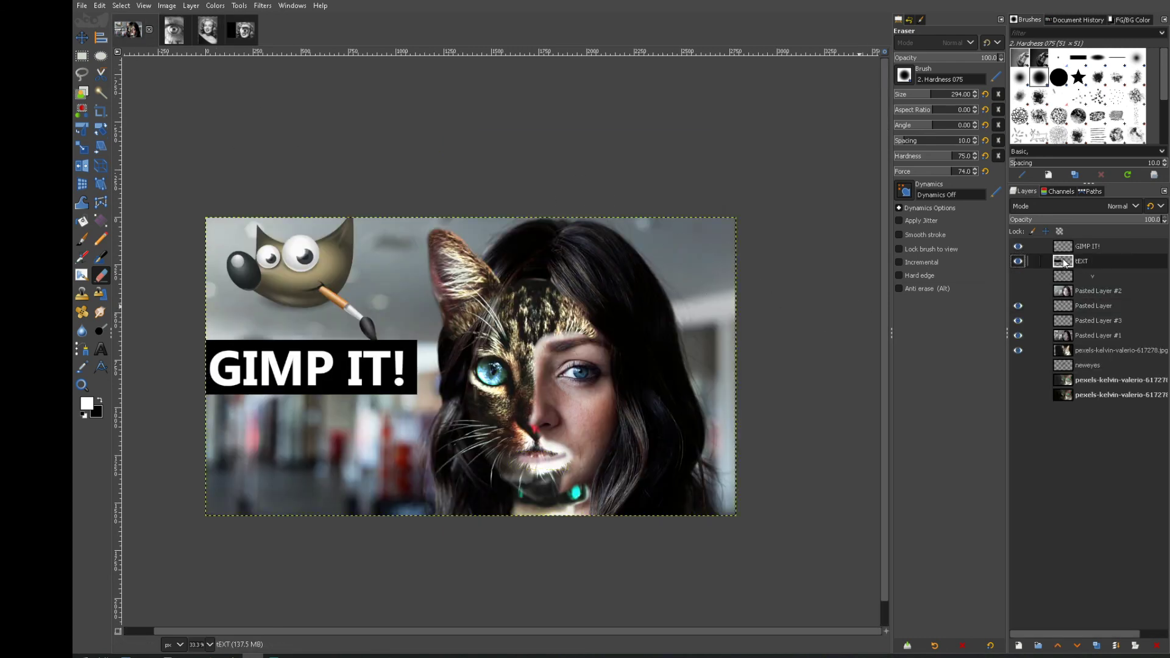
{"action": "right_click", "coordinate": [1063, 262]}
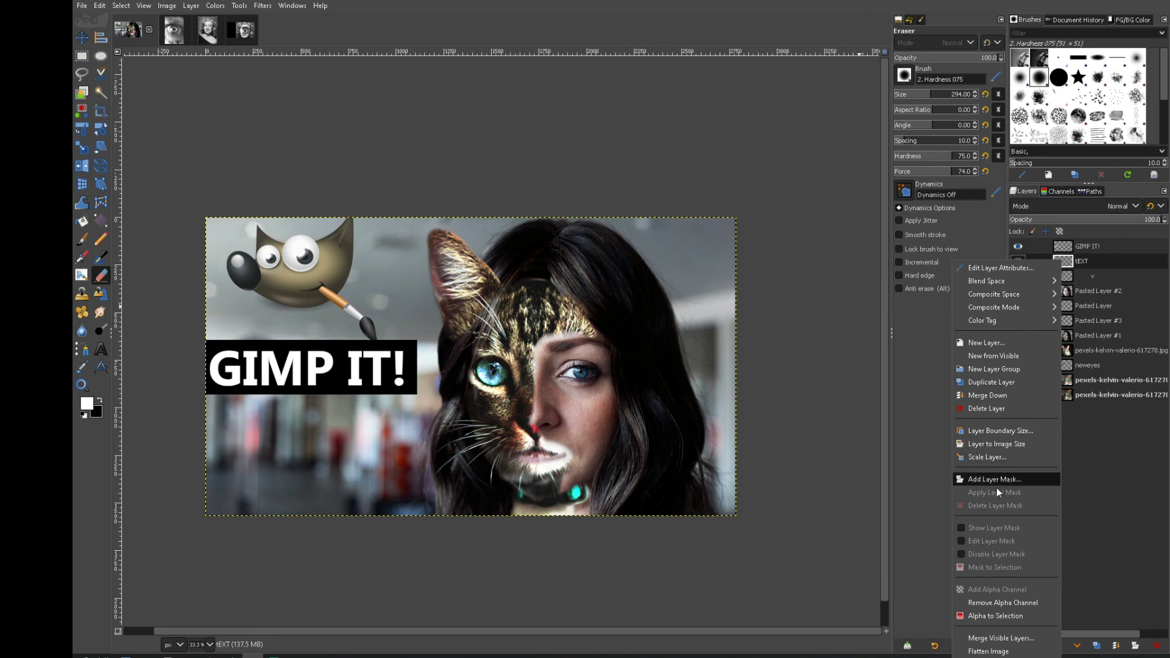
{"action": "key", "text": "Escape"}
{"action": "left_click", "coordinate": [244, 26]}
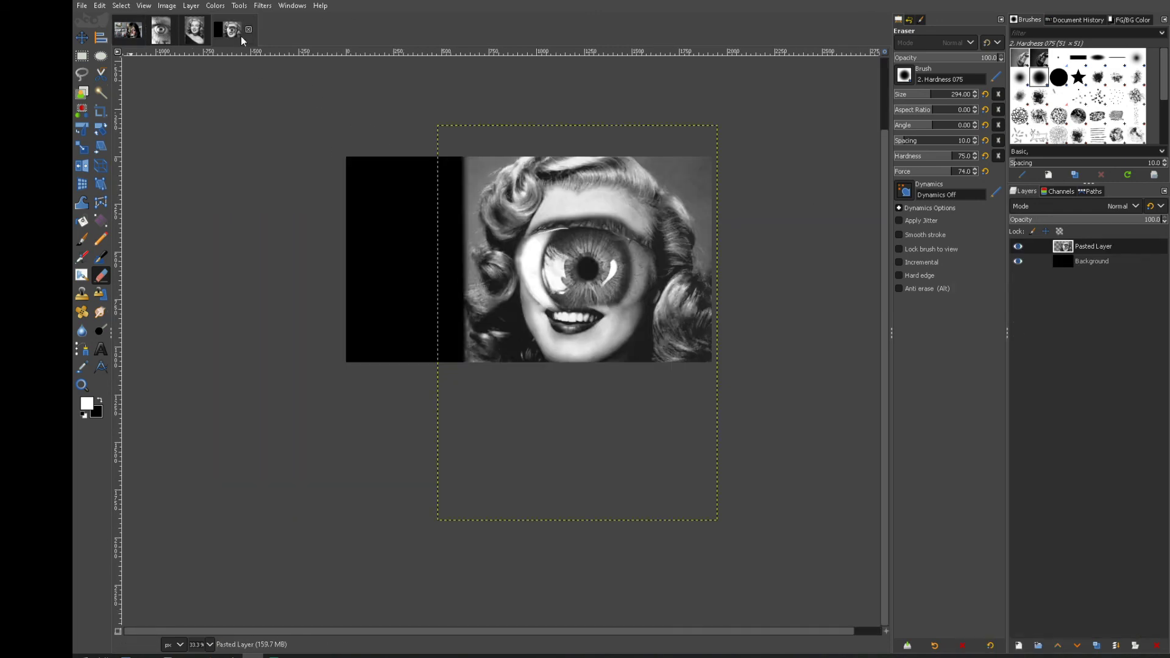